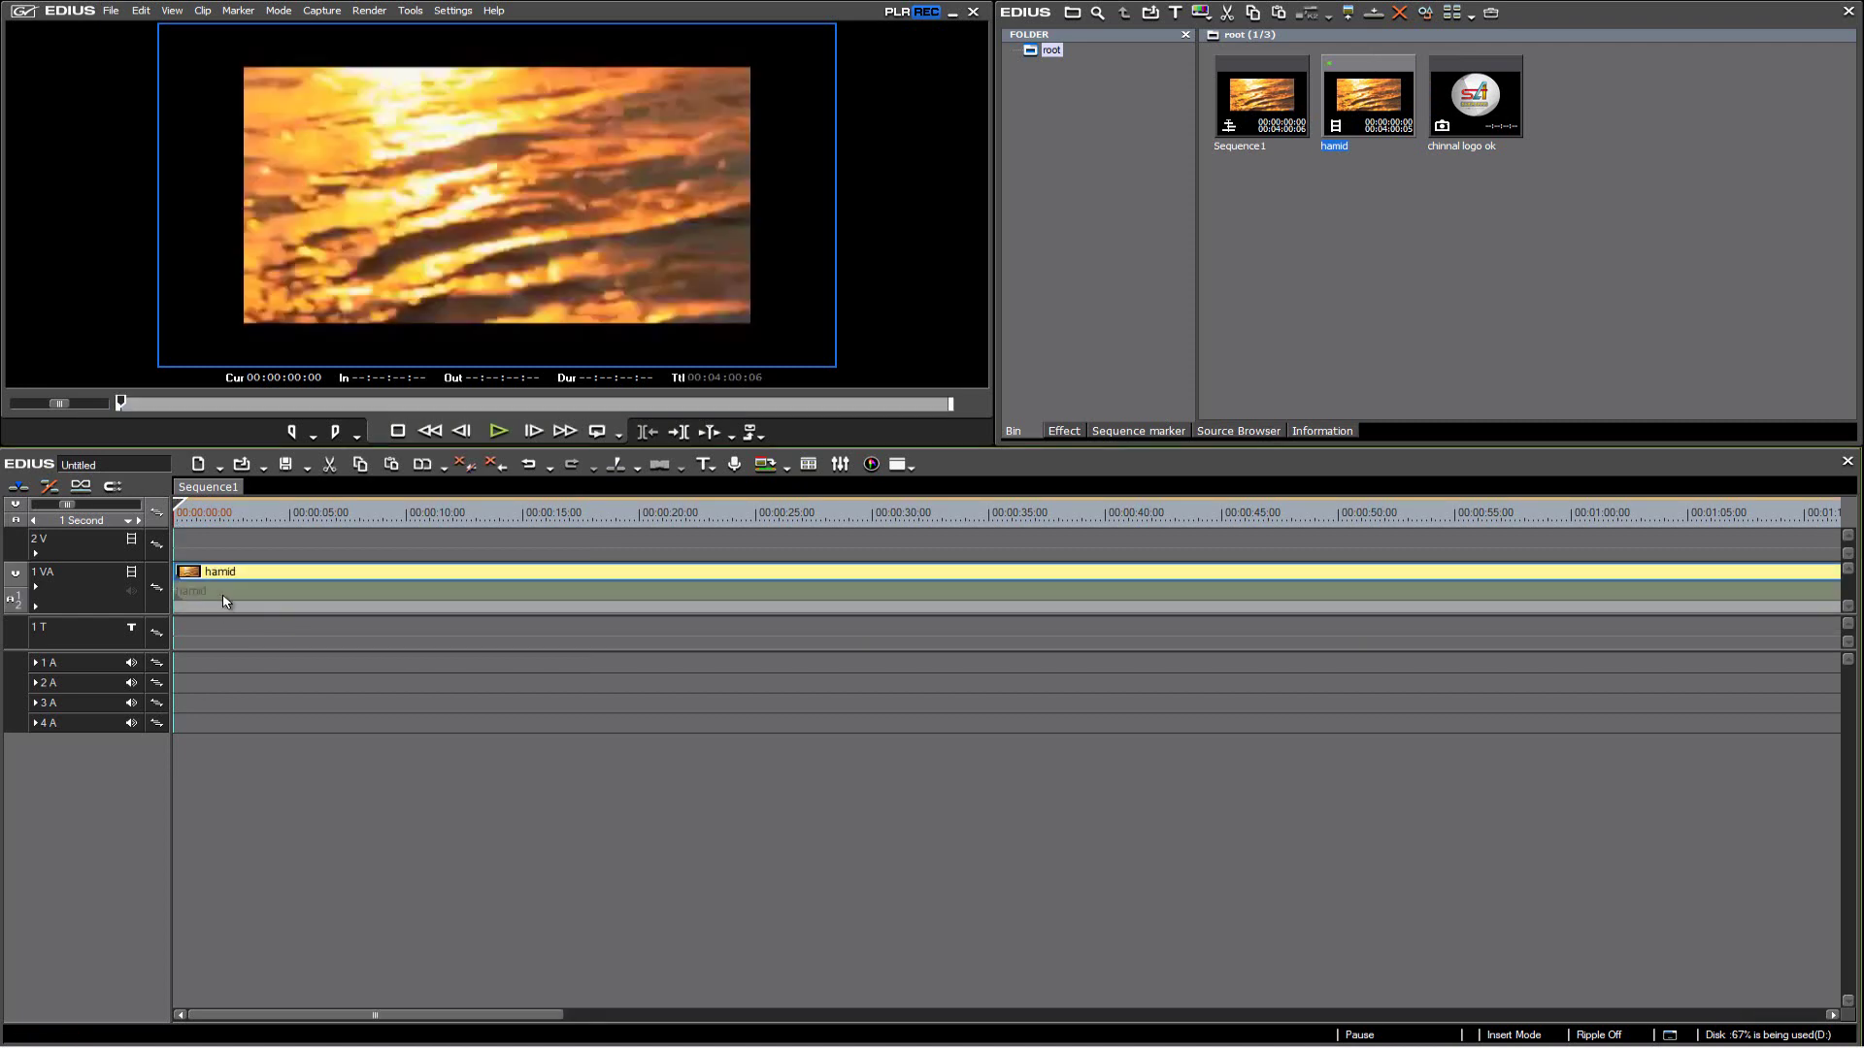
Step: Enable Ignore pixel aspect for the hamid clip in its Layouter so the video fills the frame width
click(1324, 431)
double_click(1069, 185)
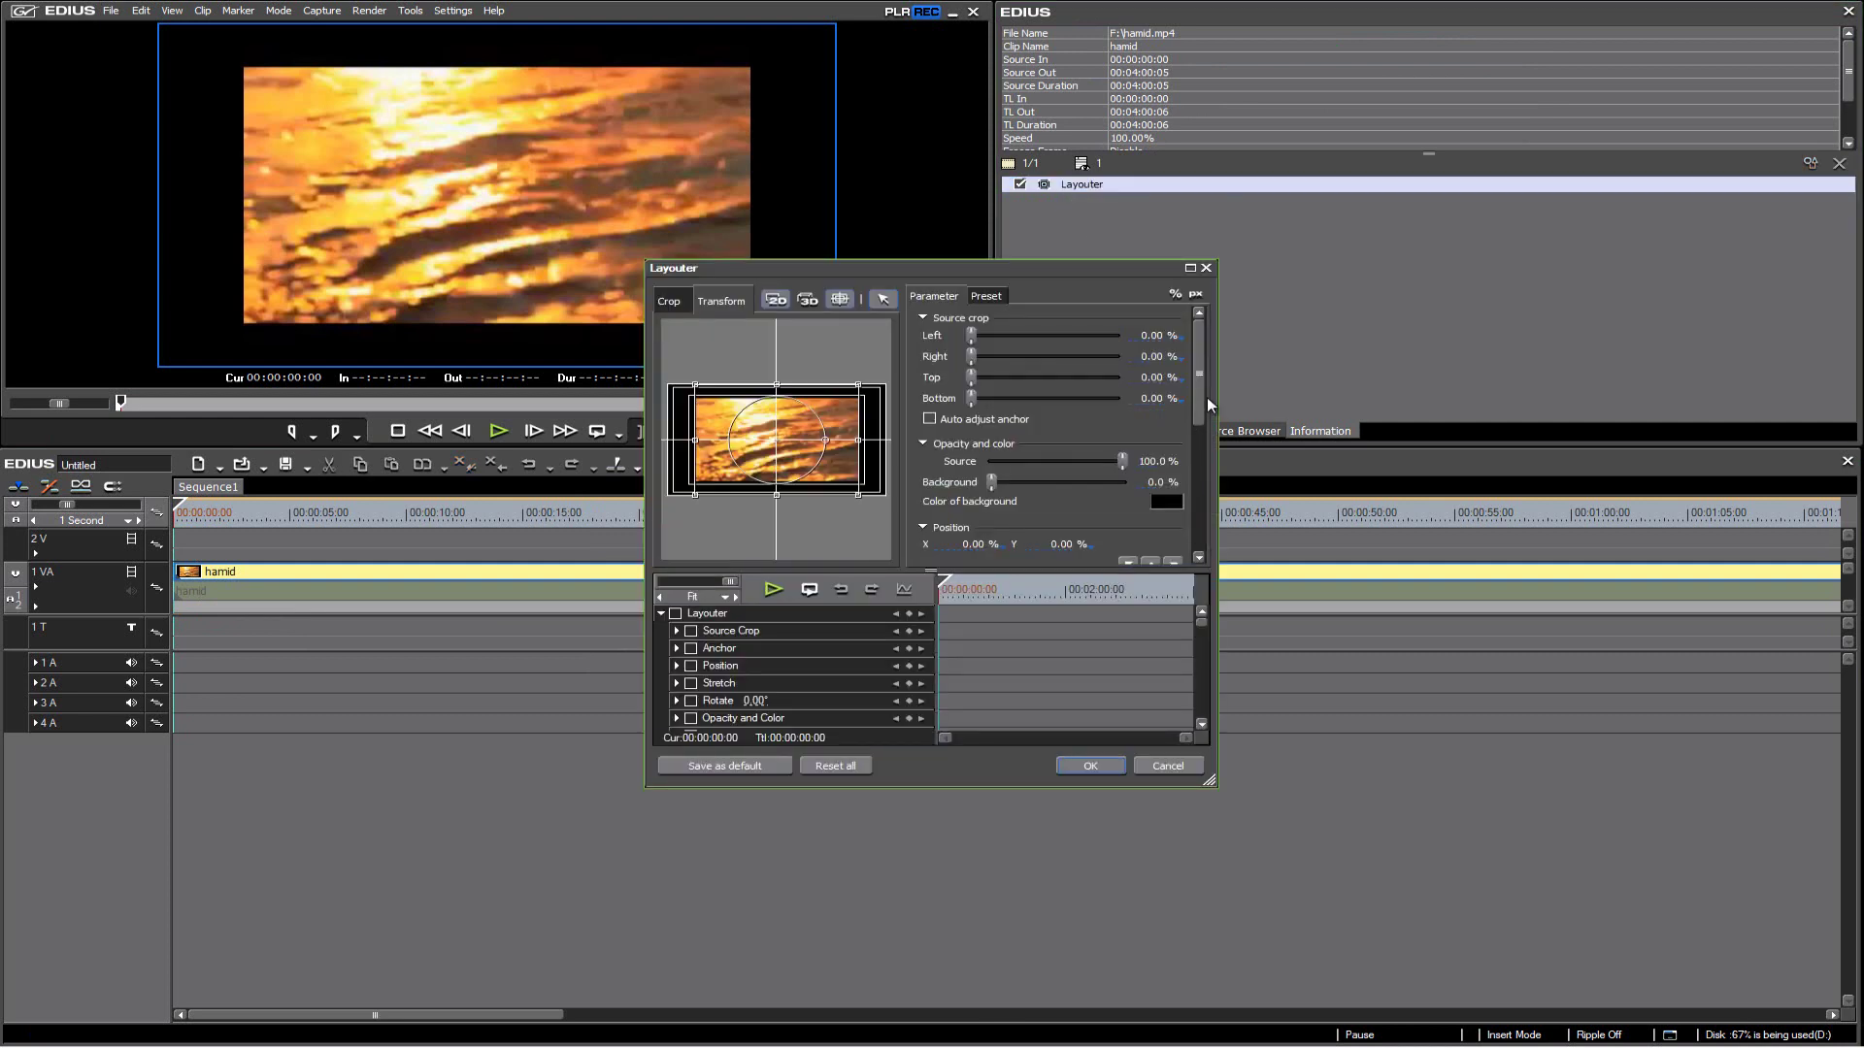
drag(1208, 398, 1201, 507)
click(928, 509)
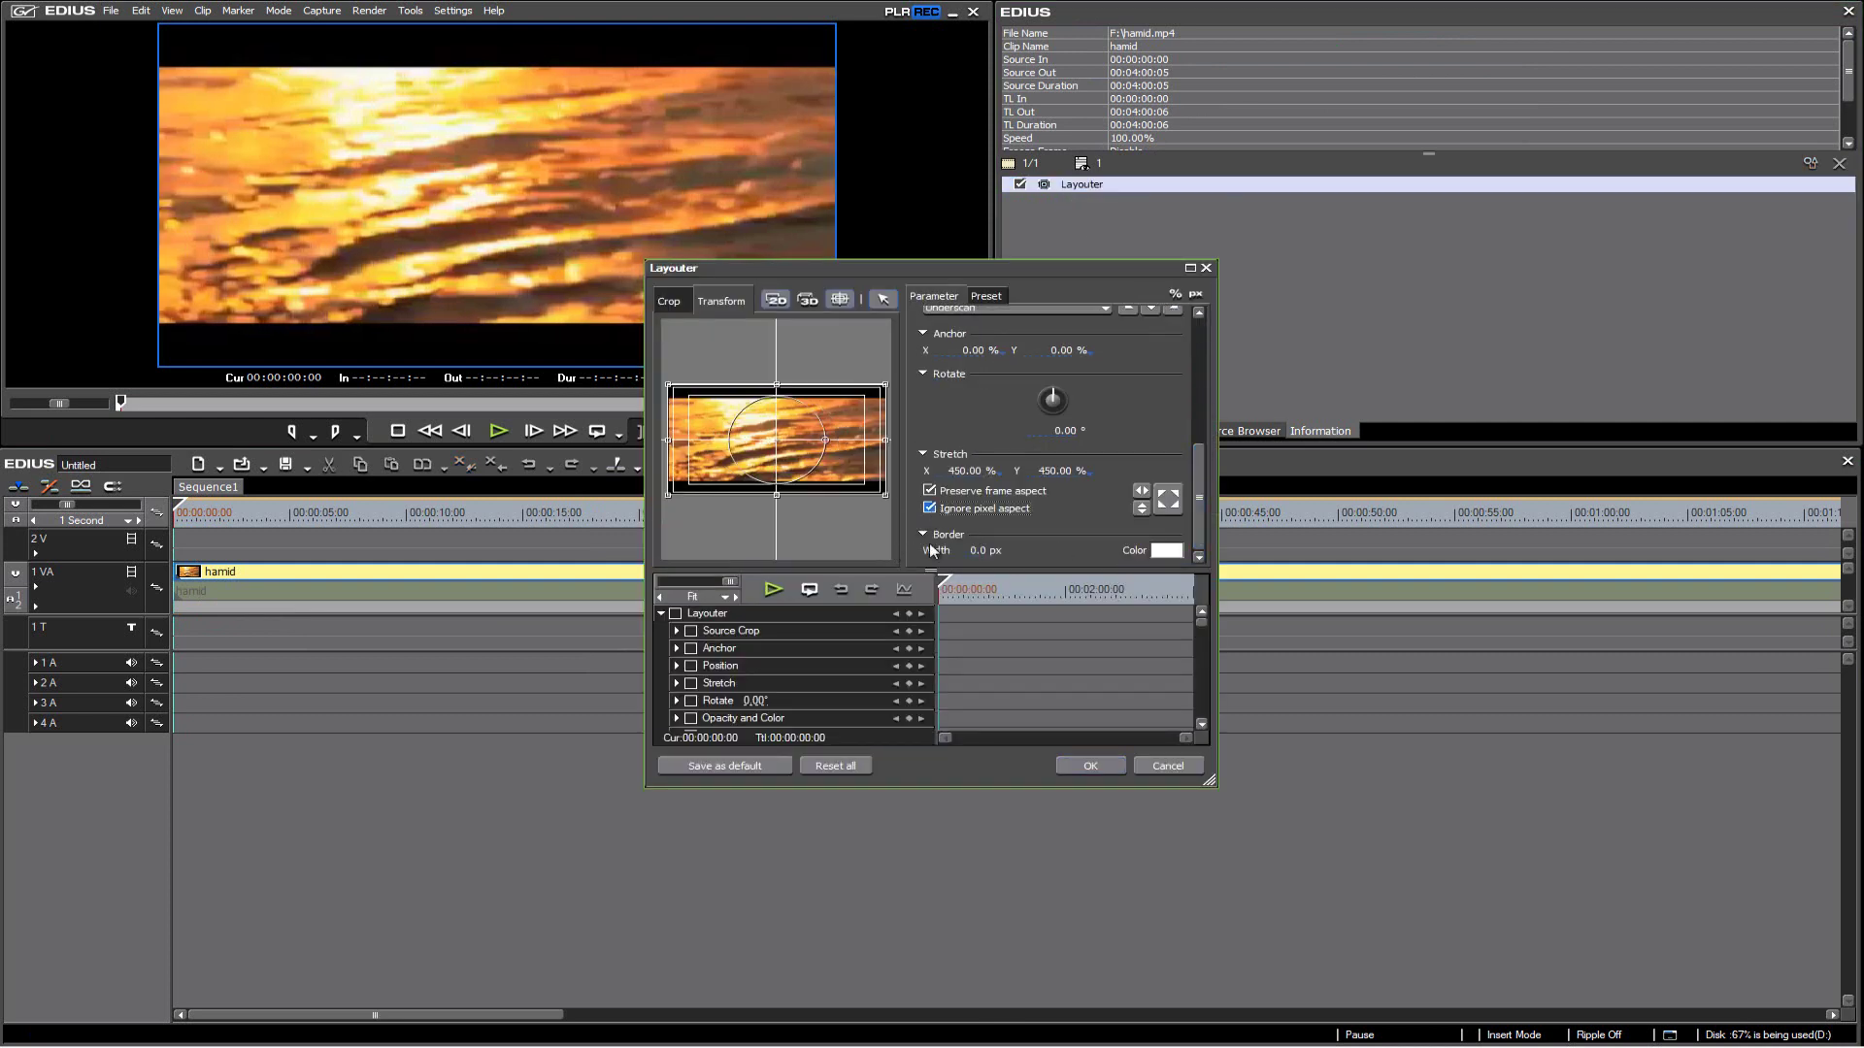
click(1090, 766)
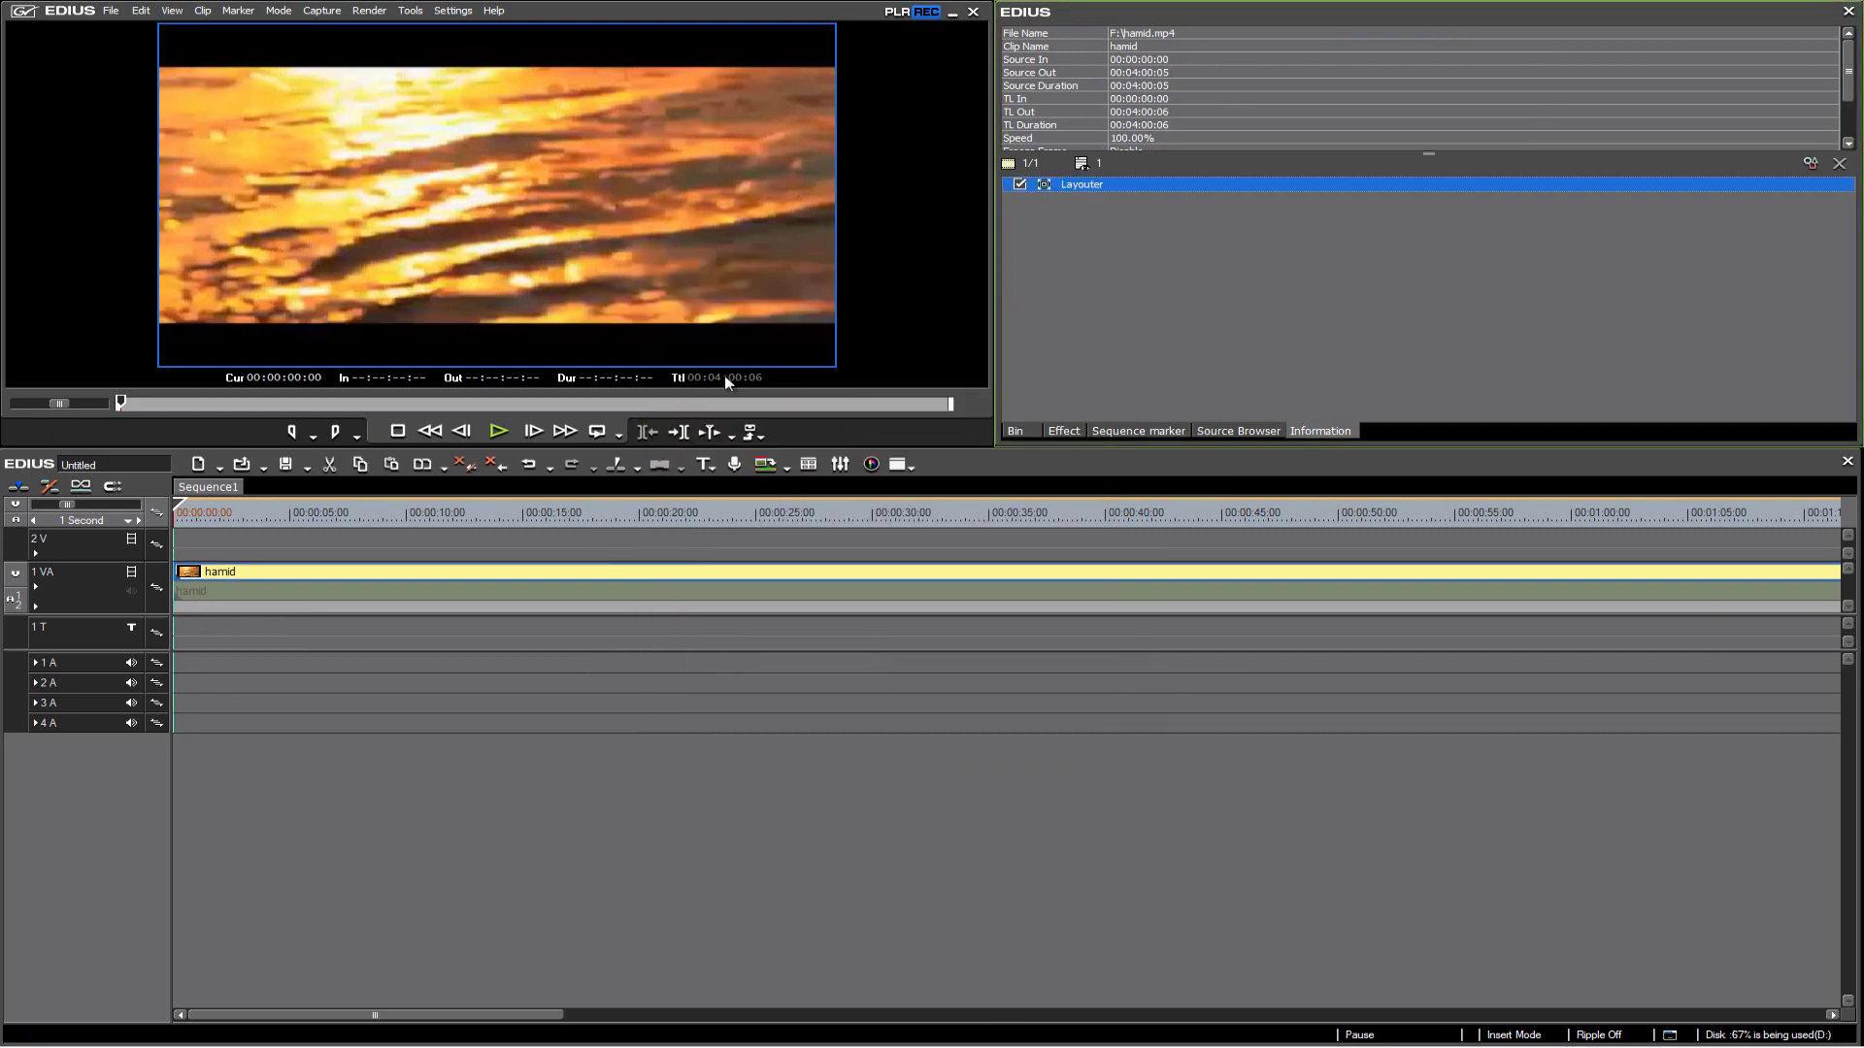
Step: Place the chinnal logo ok image at the start of track 2 V and preview the composite in full screen
click(1027, 428)
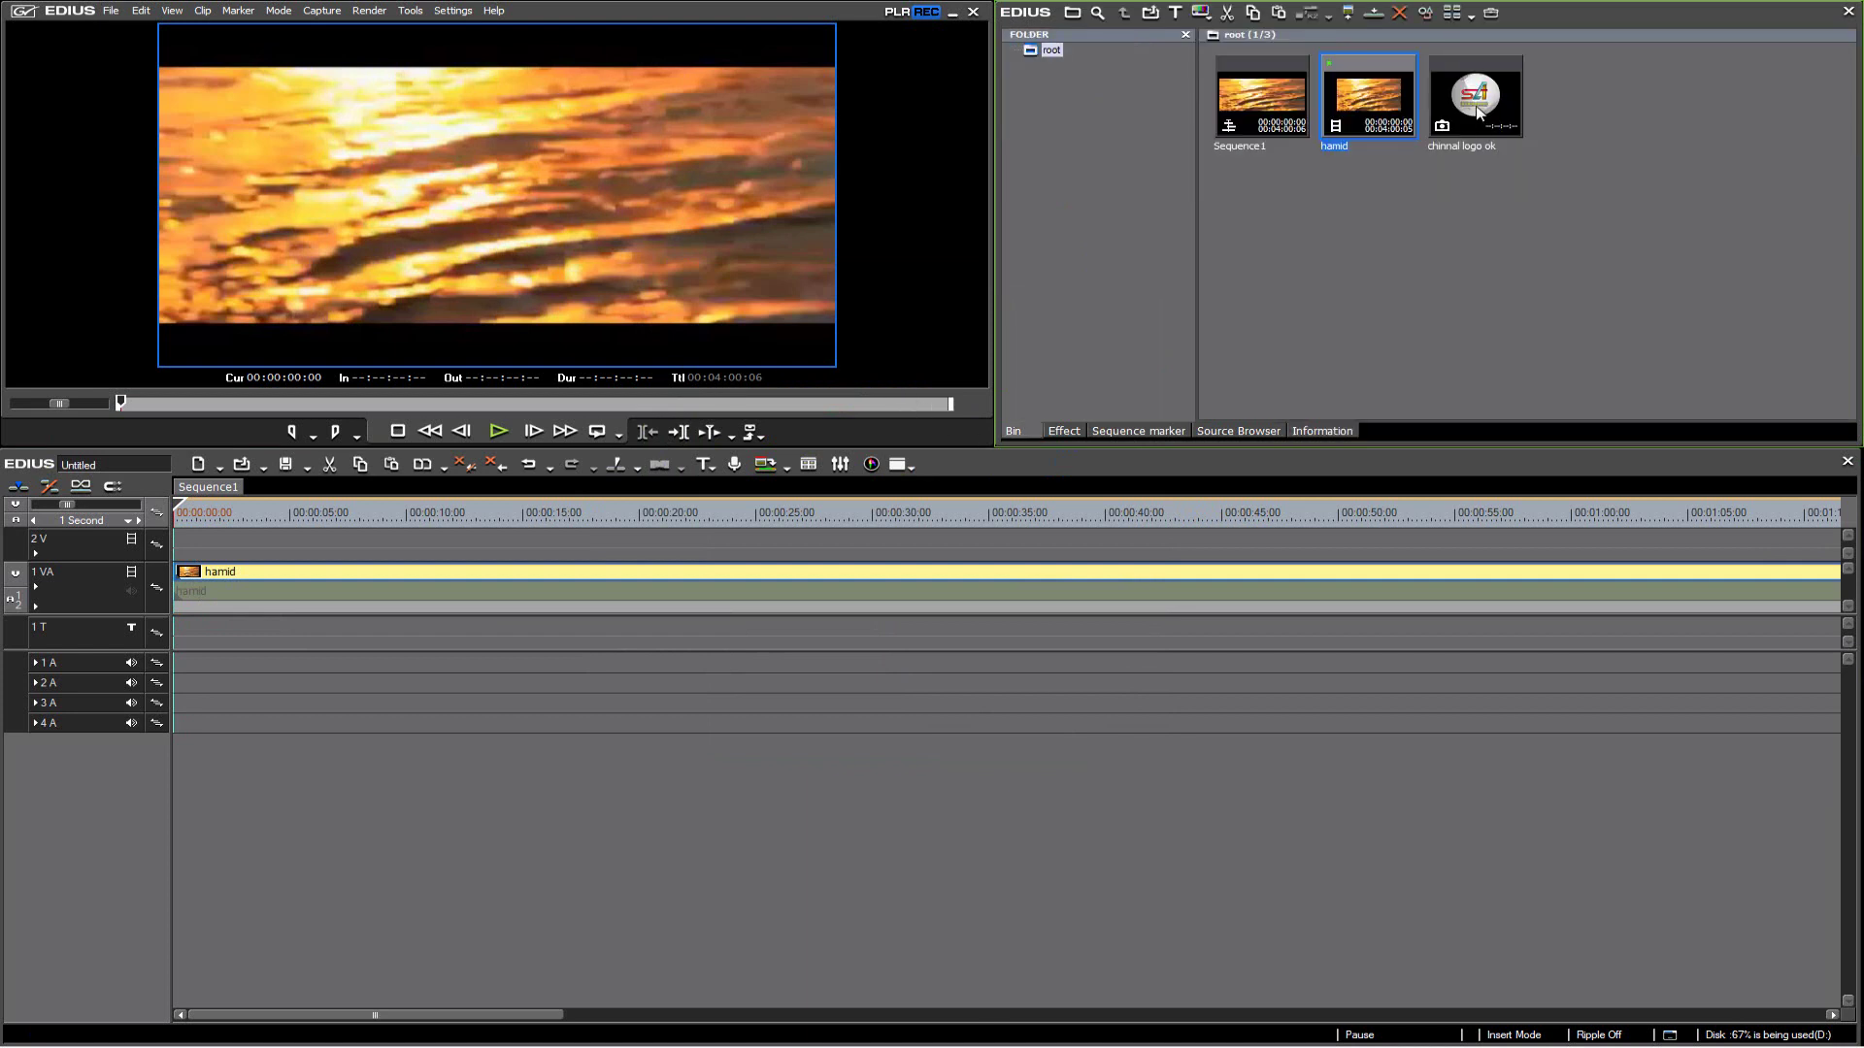
drag(1483, 102, 184, 546)
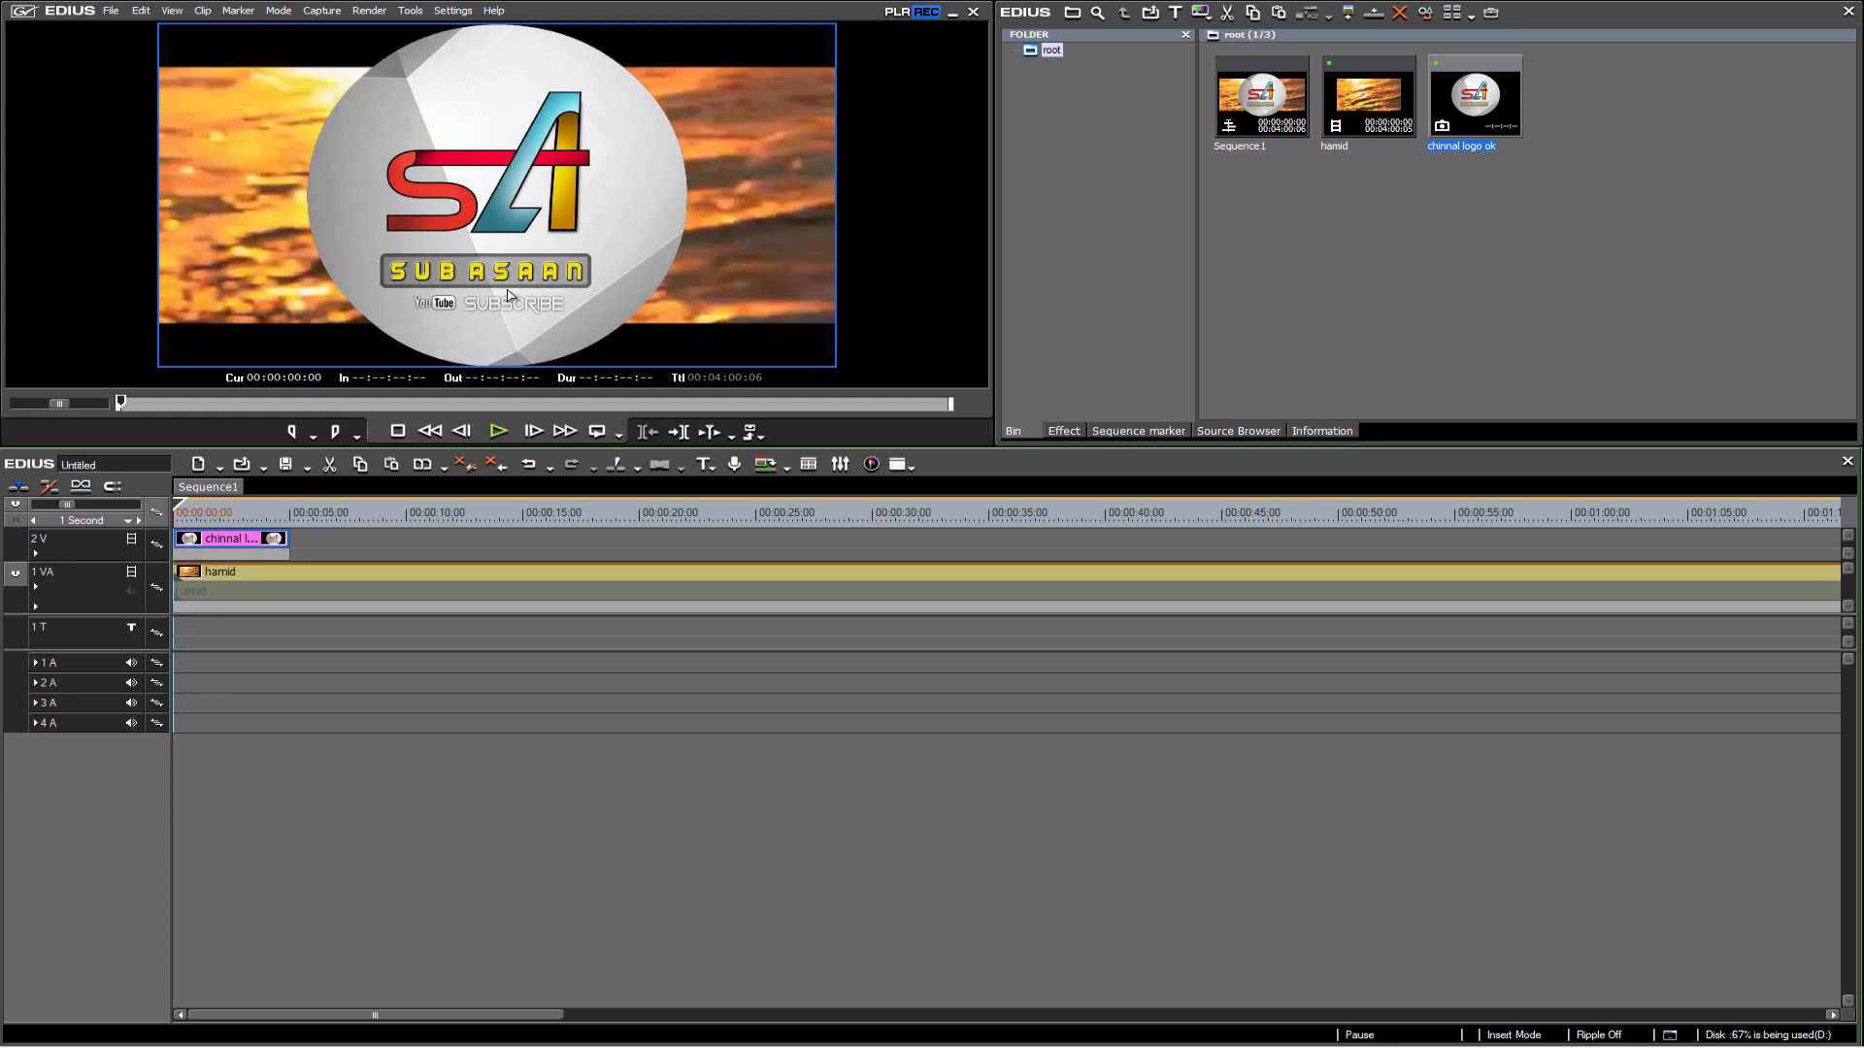
key(ctrl+shift+f)
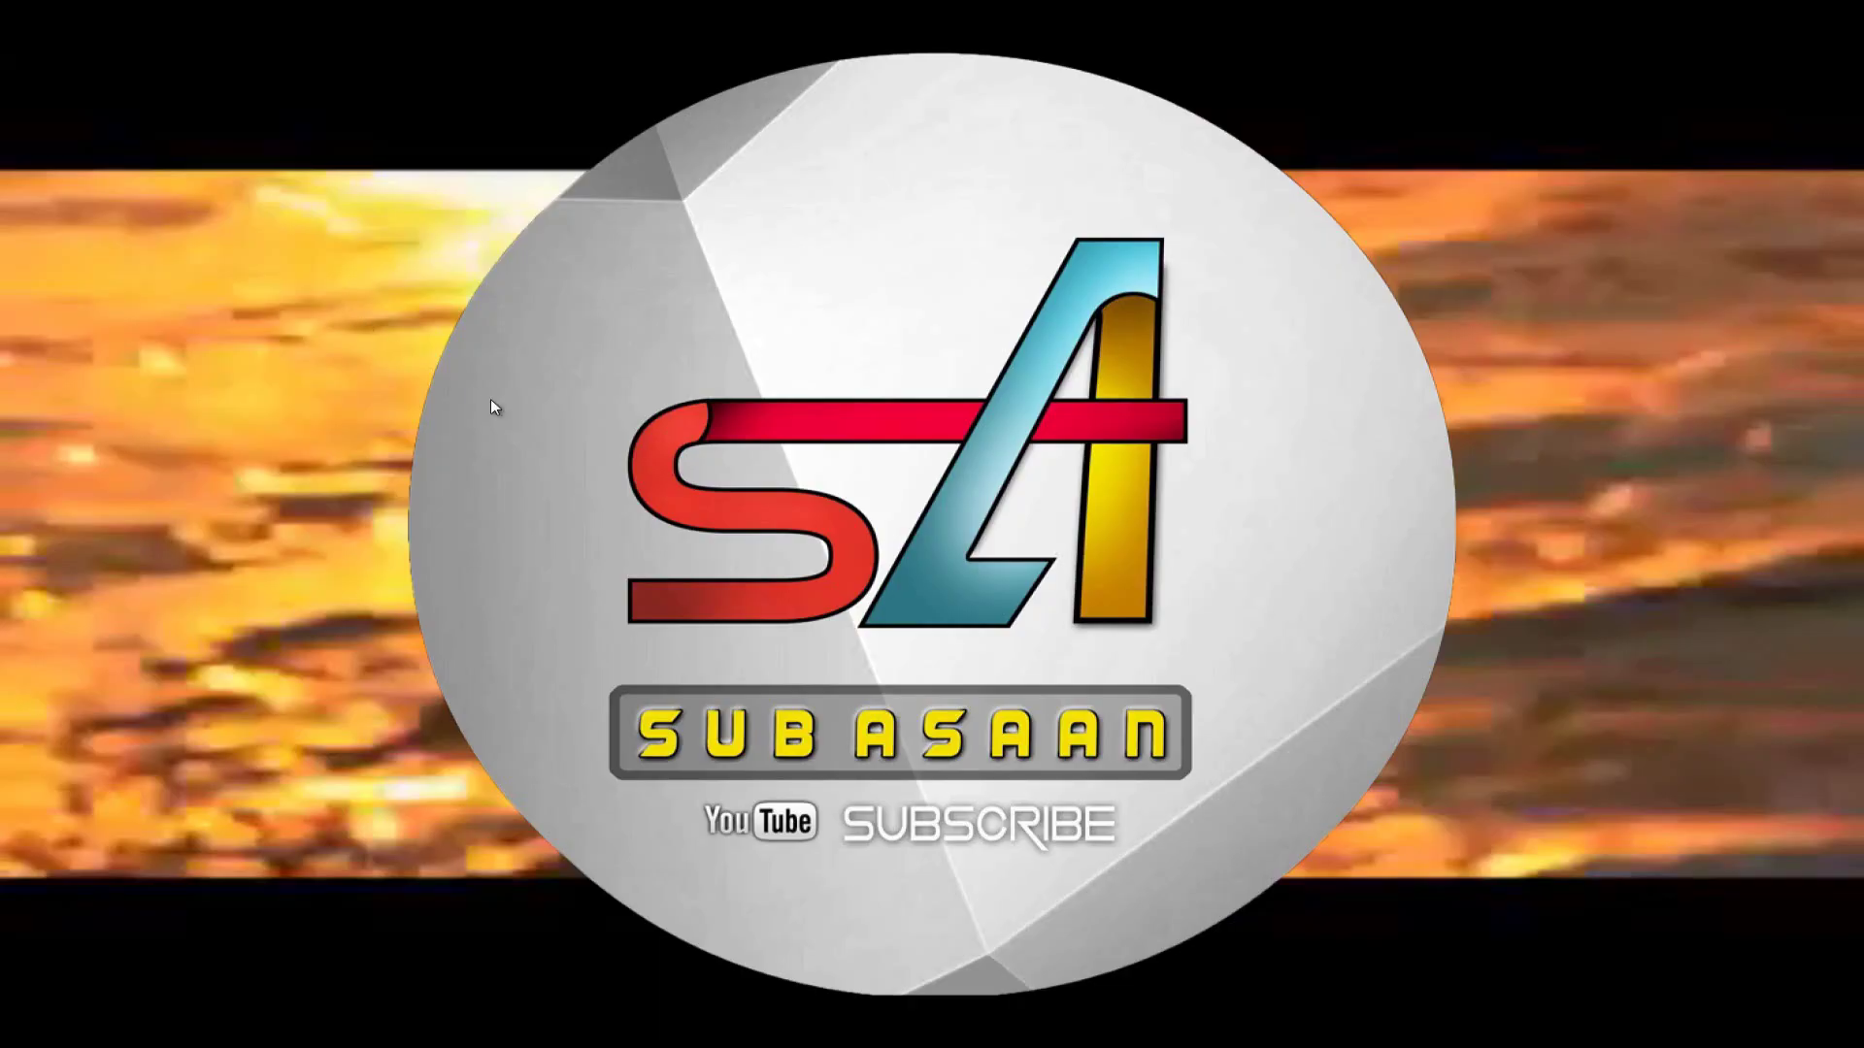
key(Escape)
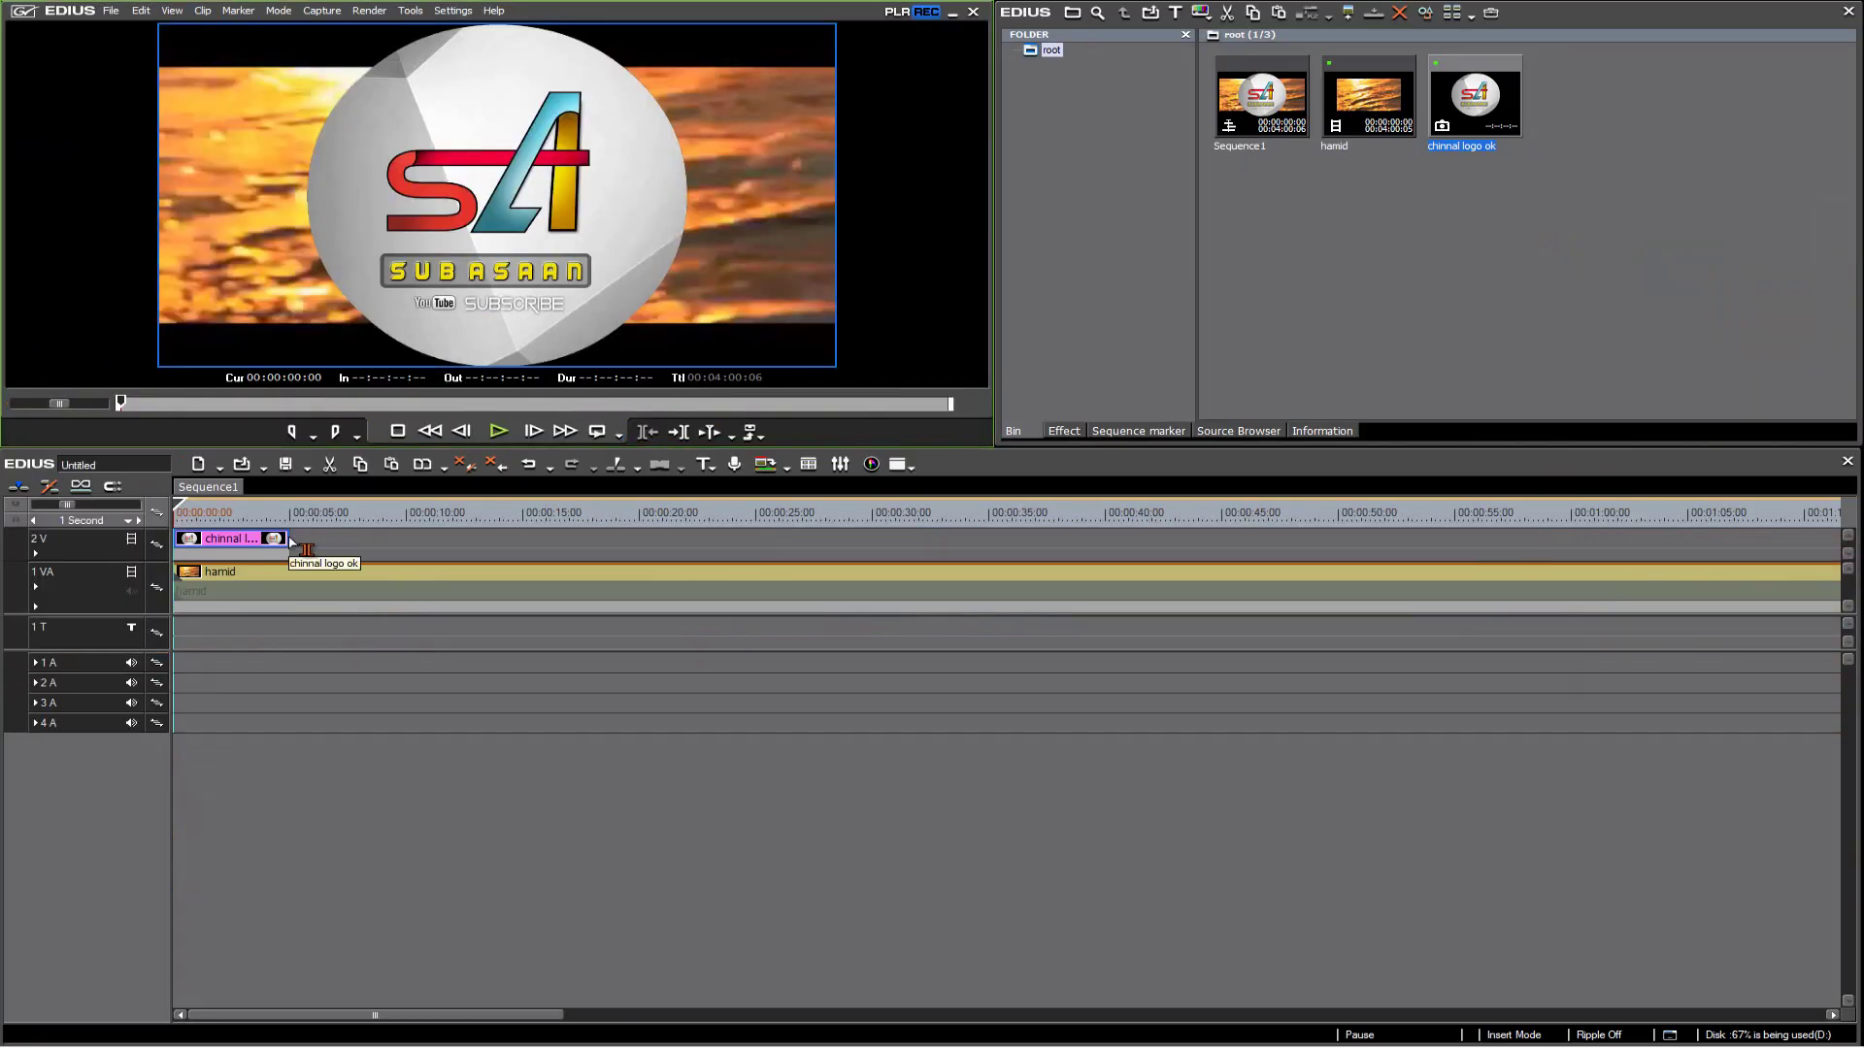
Step: Apply the 3D Picture In Picture keyer to the mixer area of the logo clip on track 2 V
click(266, 557)
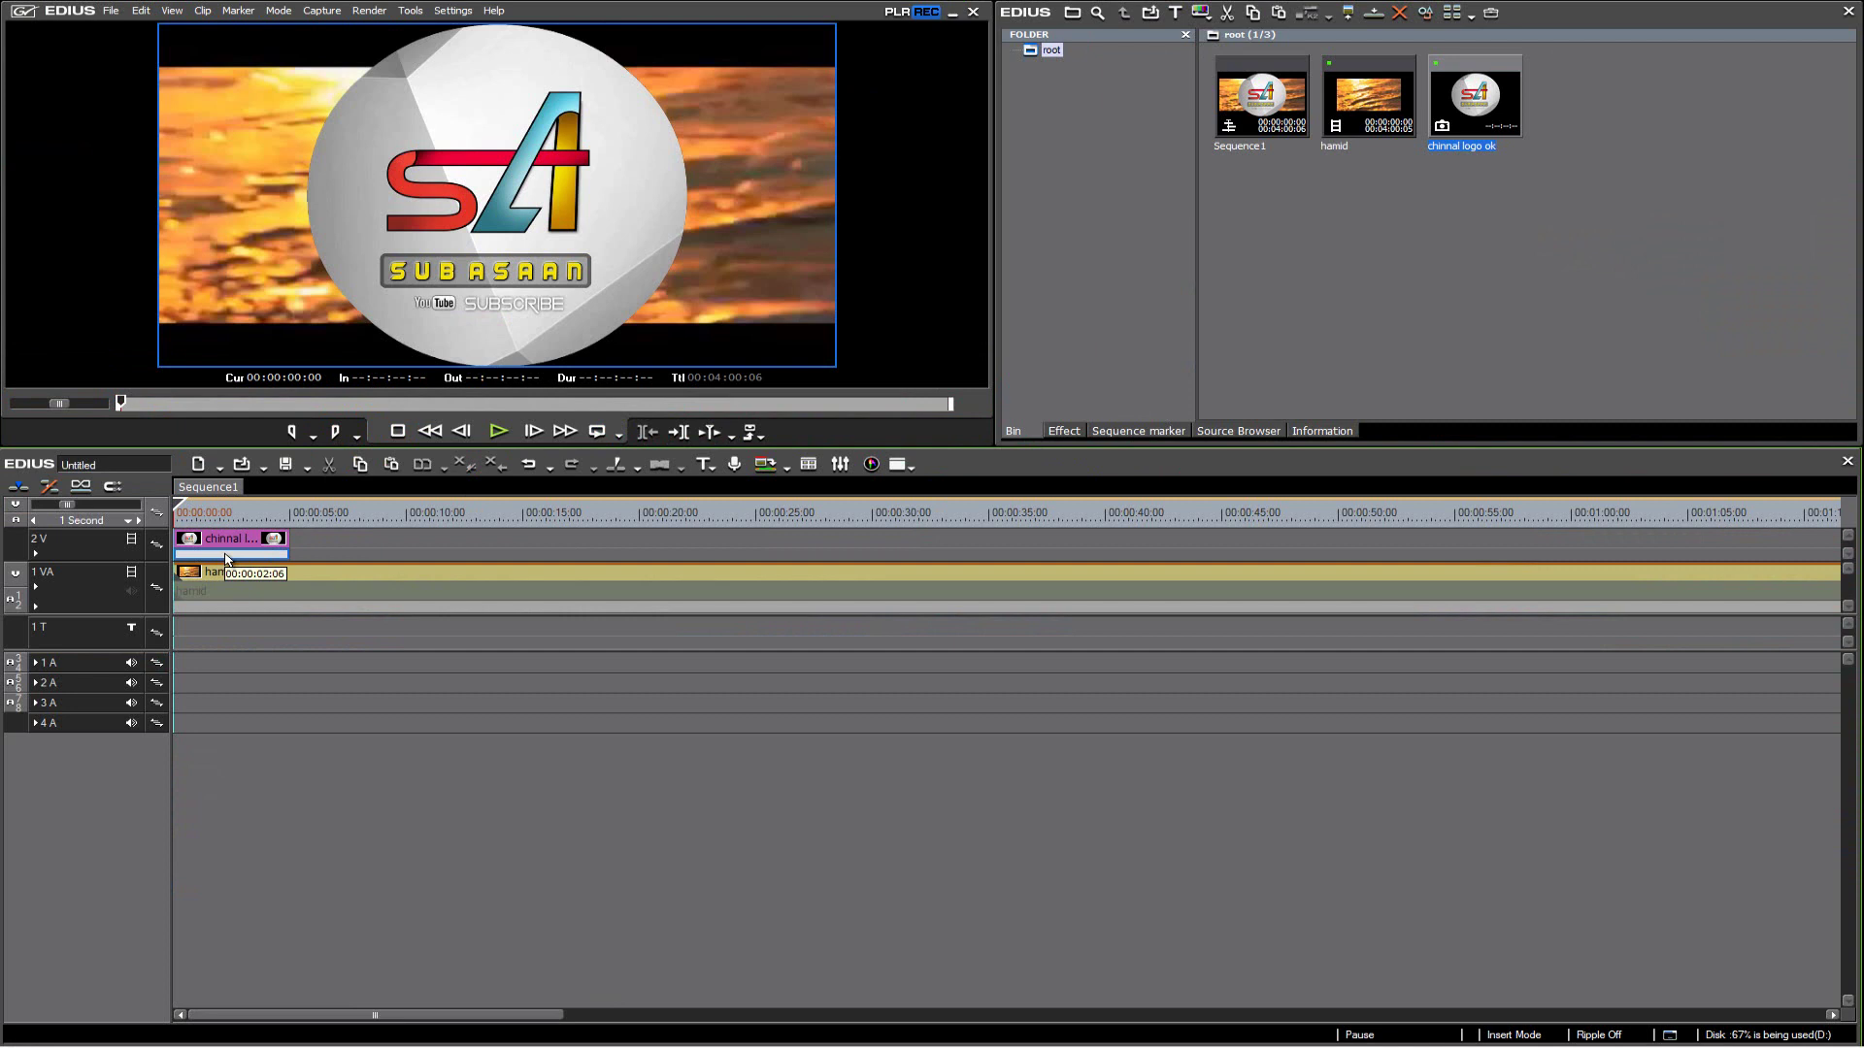
drag(226, 559, 363, 571)
drag(365, 570, 355, 571)
drag(1040, 416, 1098, 447)
click(1071, 431)
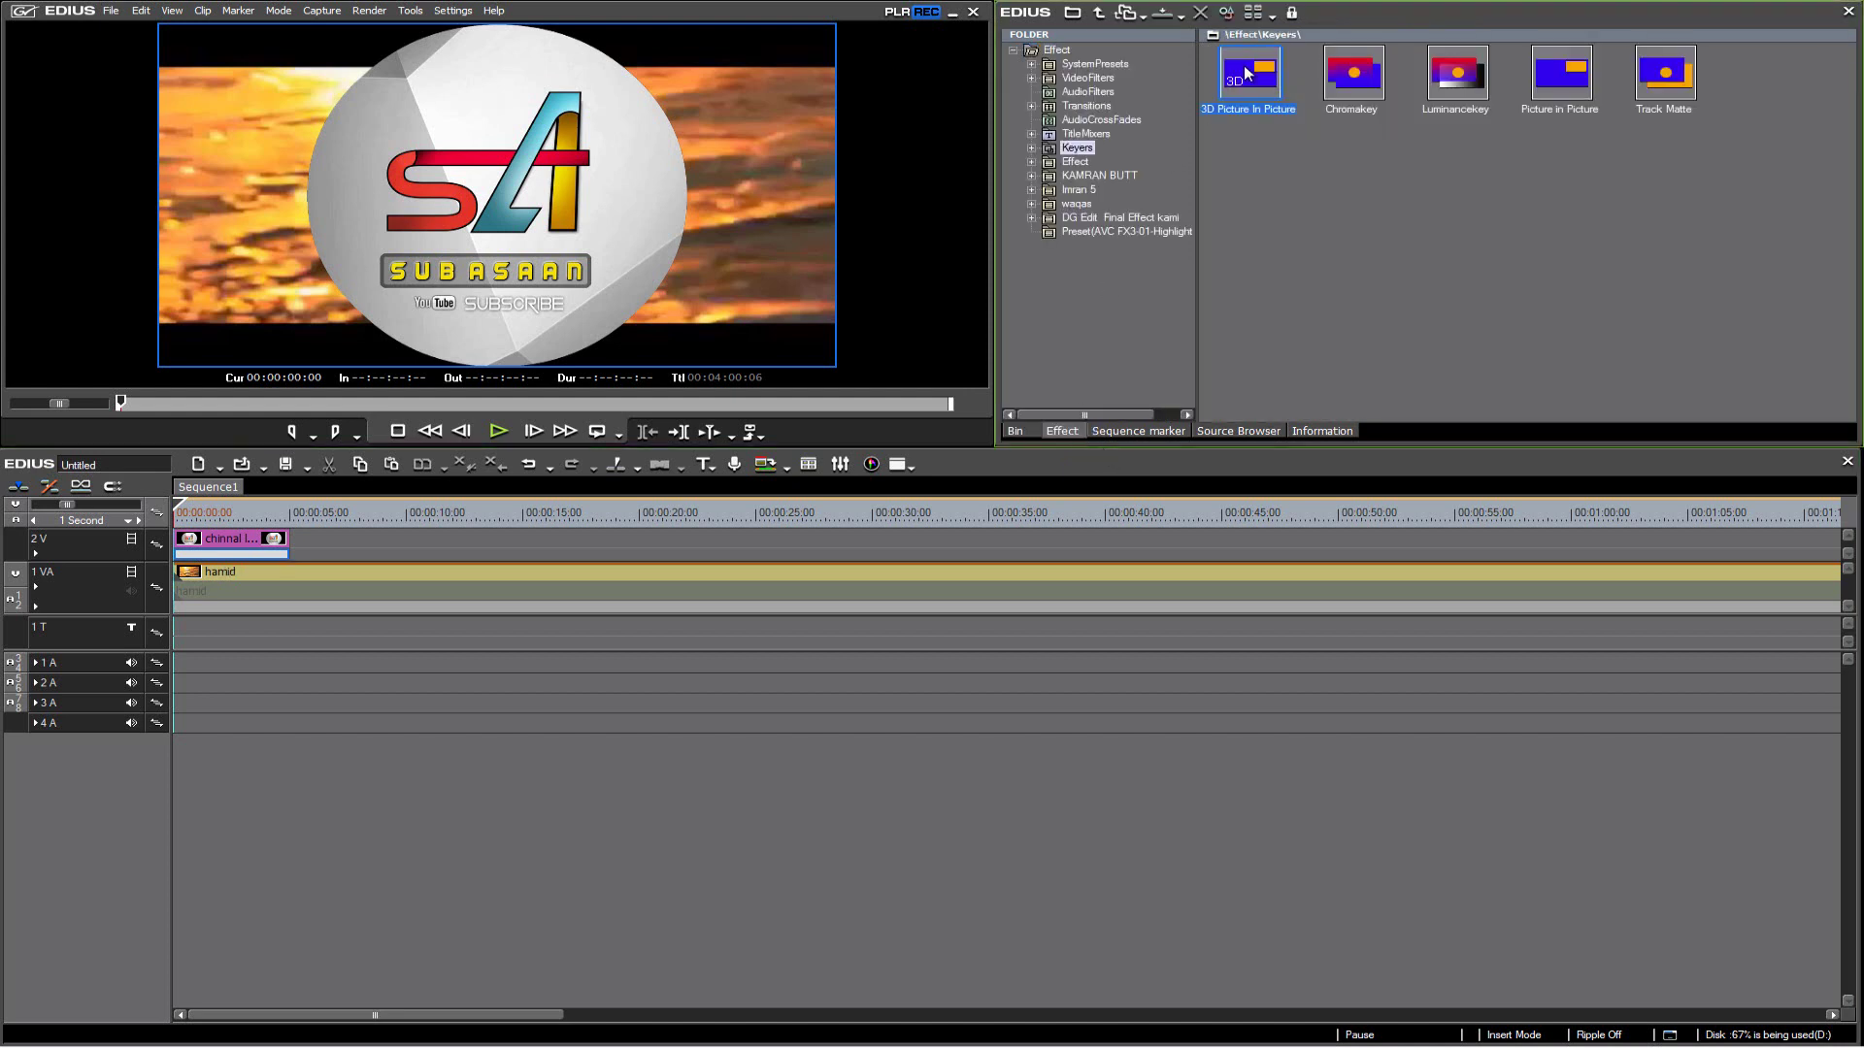
drag(1247, 75, 241, 557)
click(240, 558)
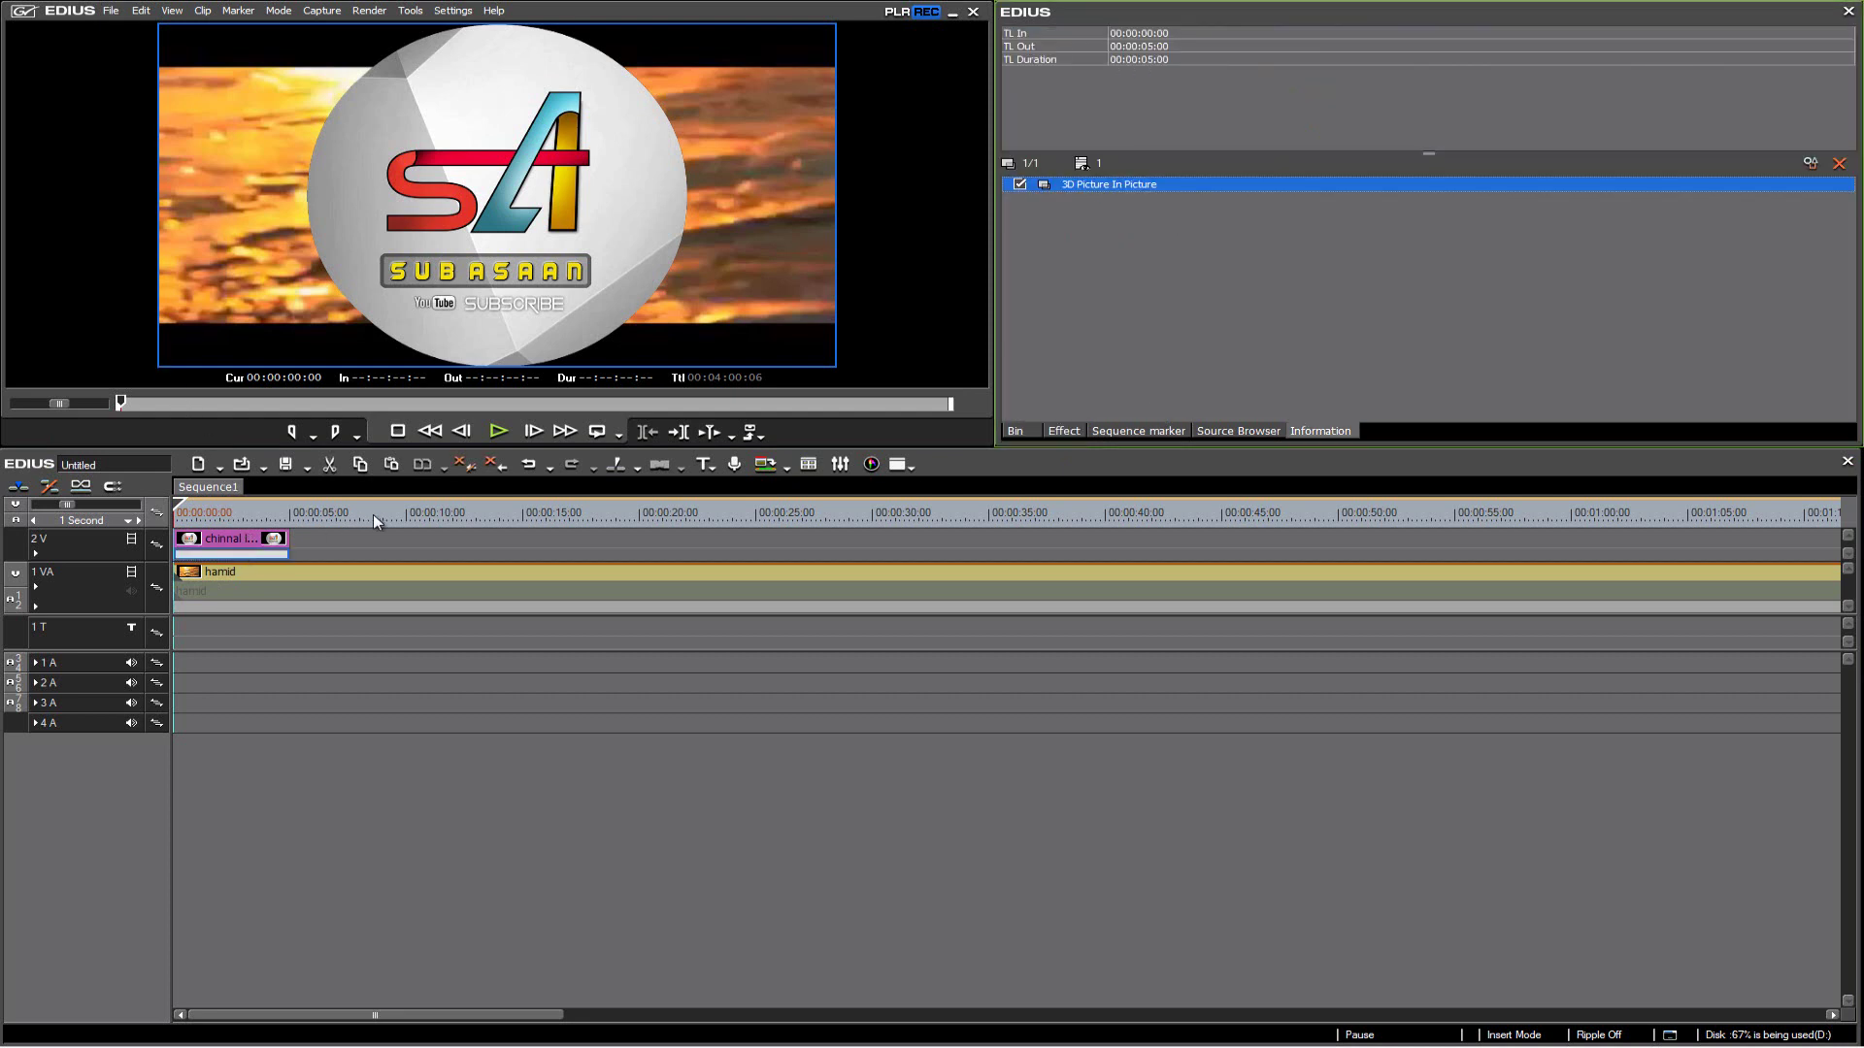
Step: Scale the logo down to about a quarter of its size in the 3D Picture In Picture settings
double_click(1120, 182)
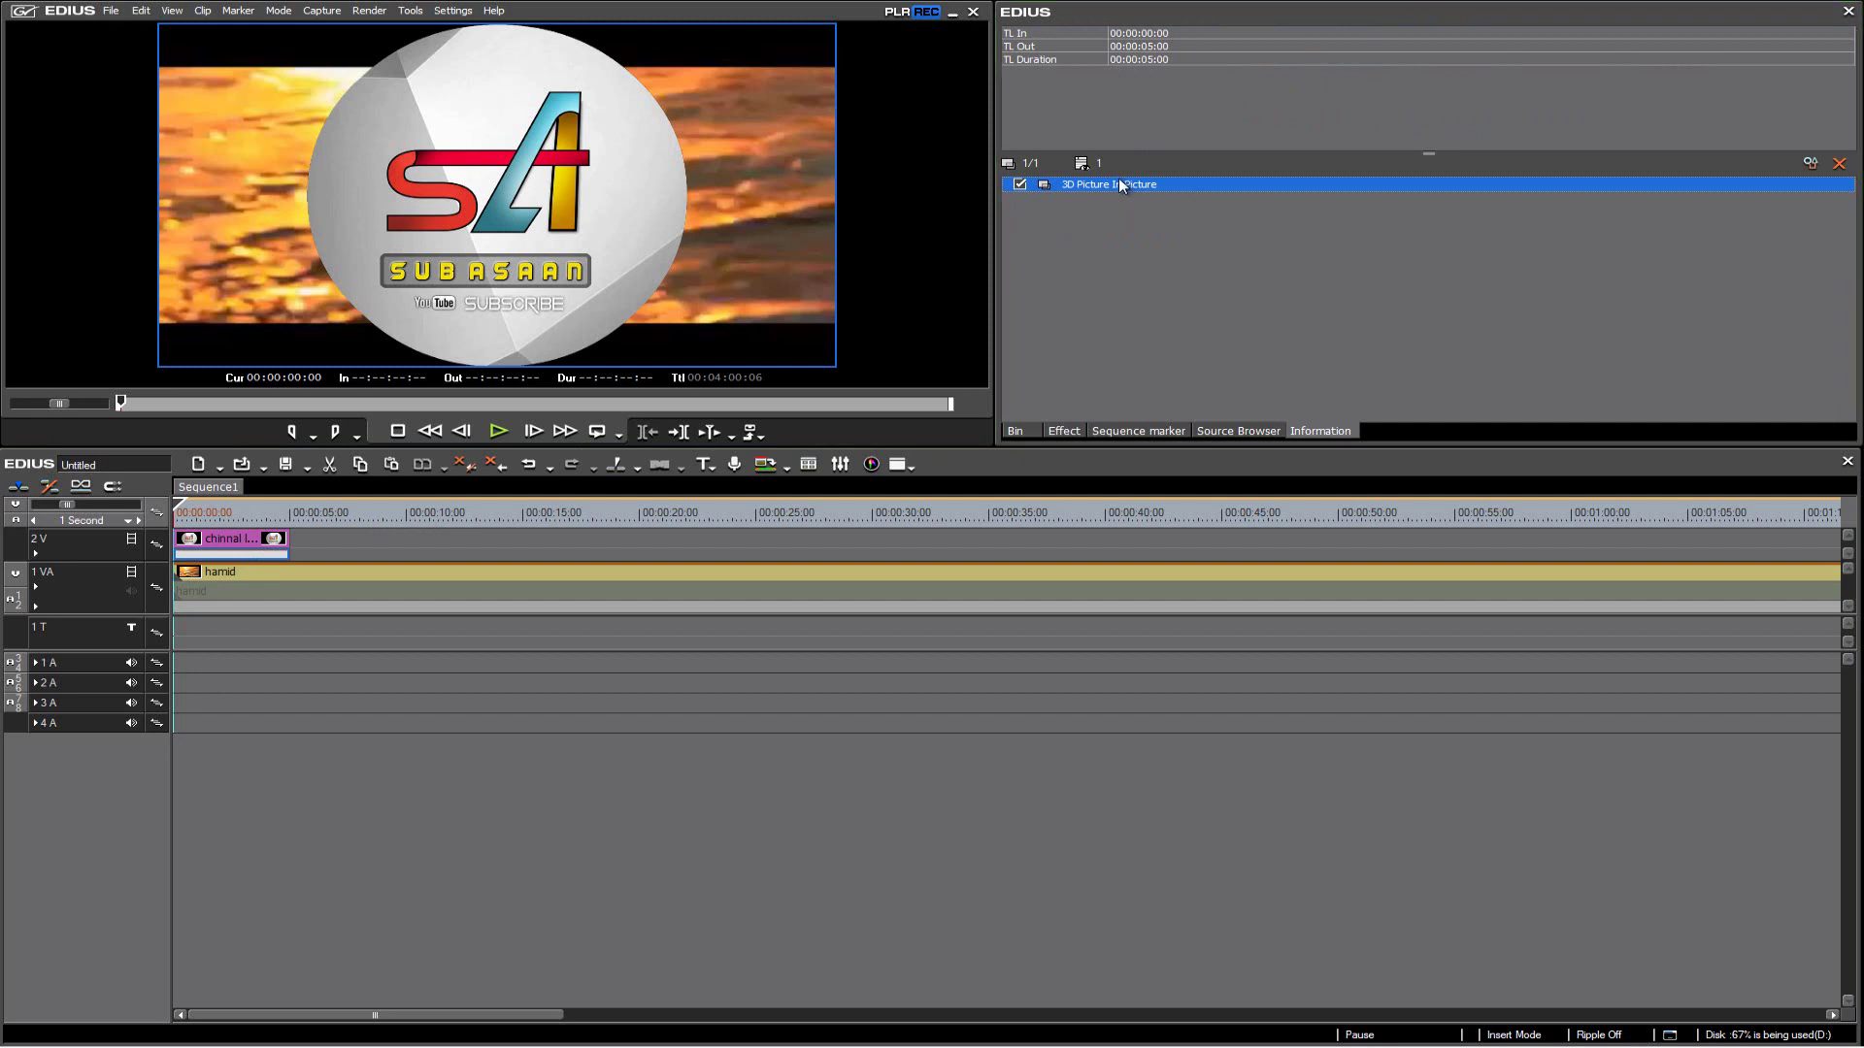
click(1252, 508)
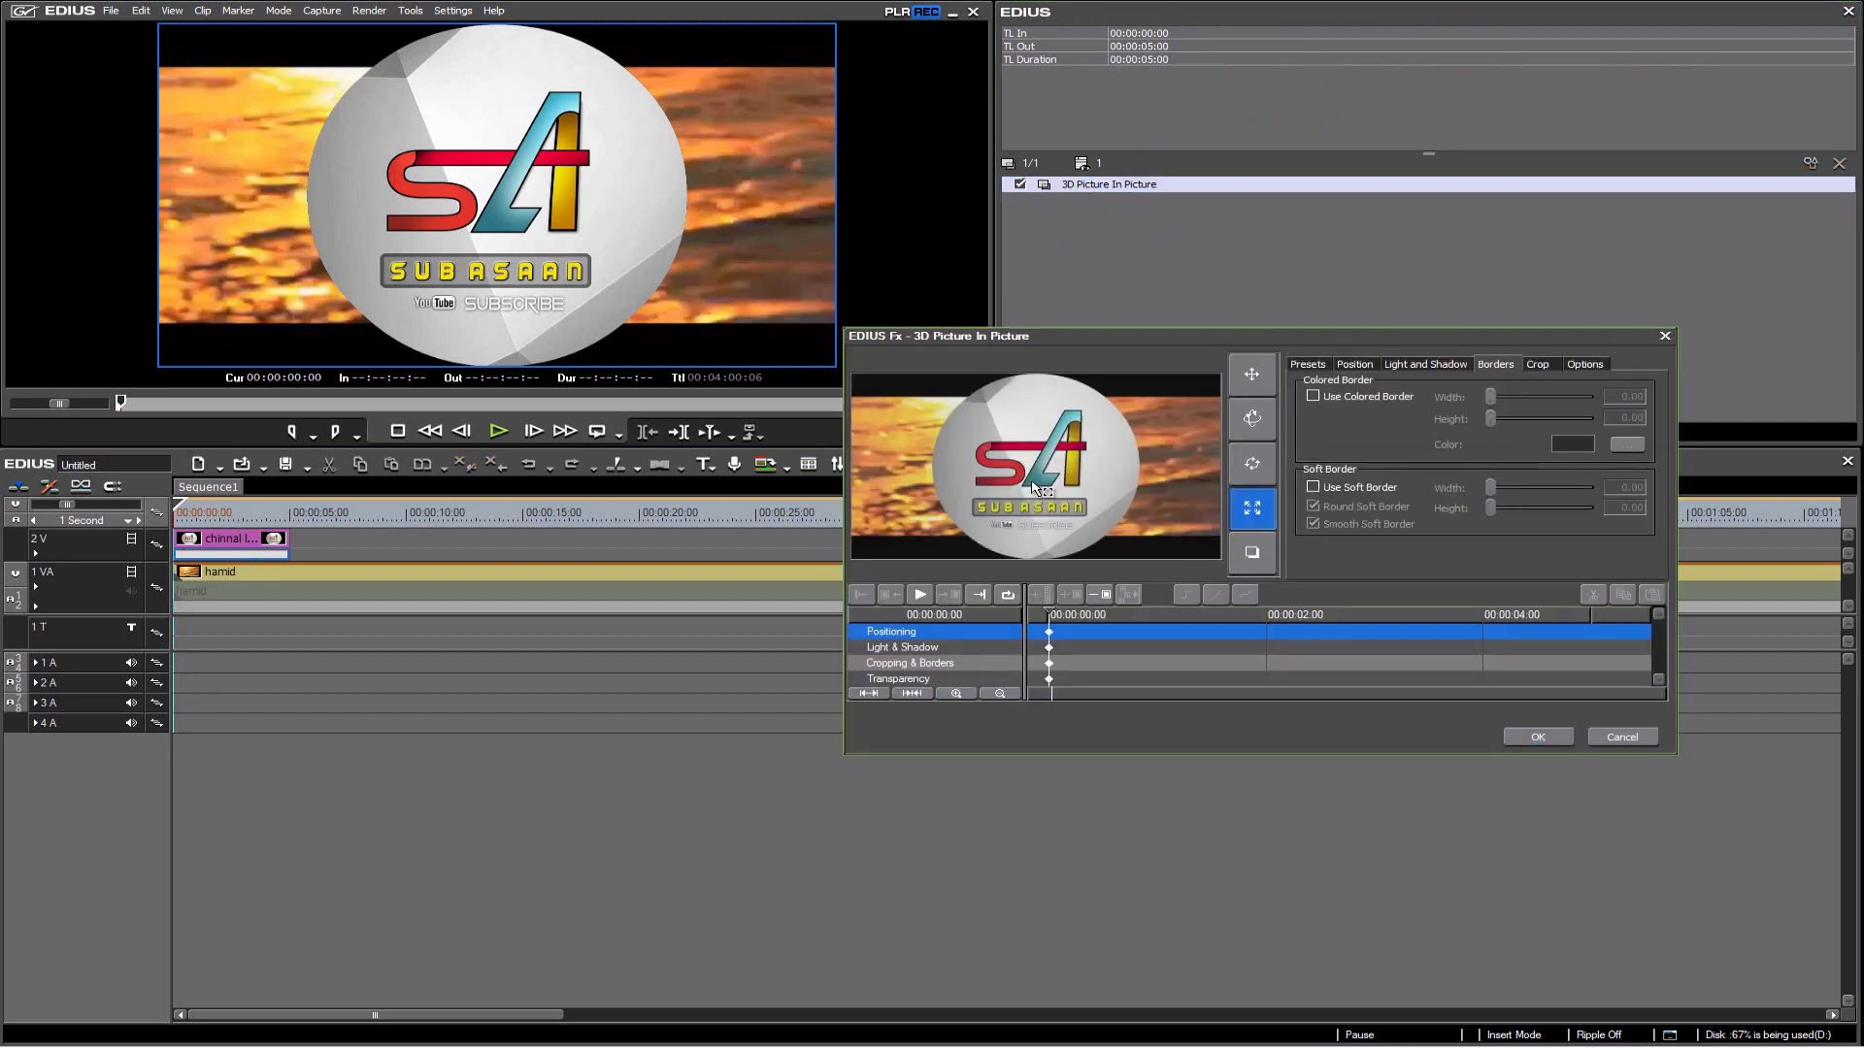
drag(1039, 464, 1214, 540)
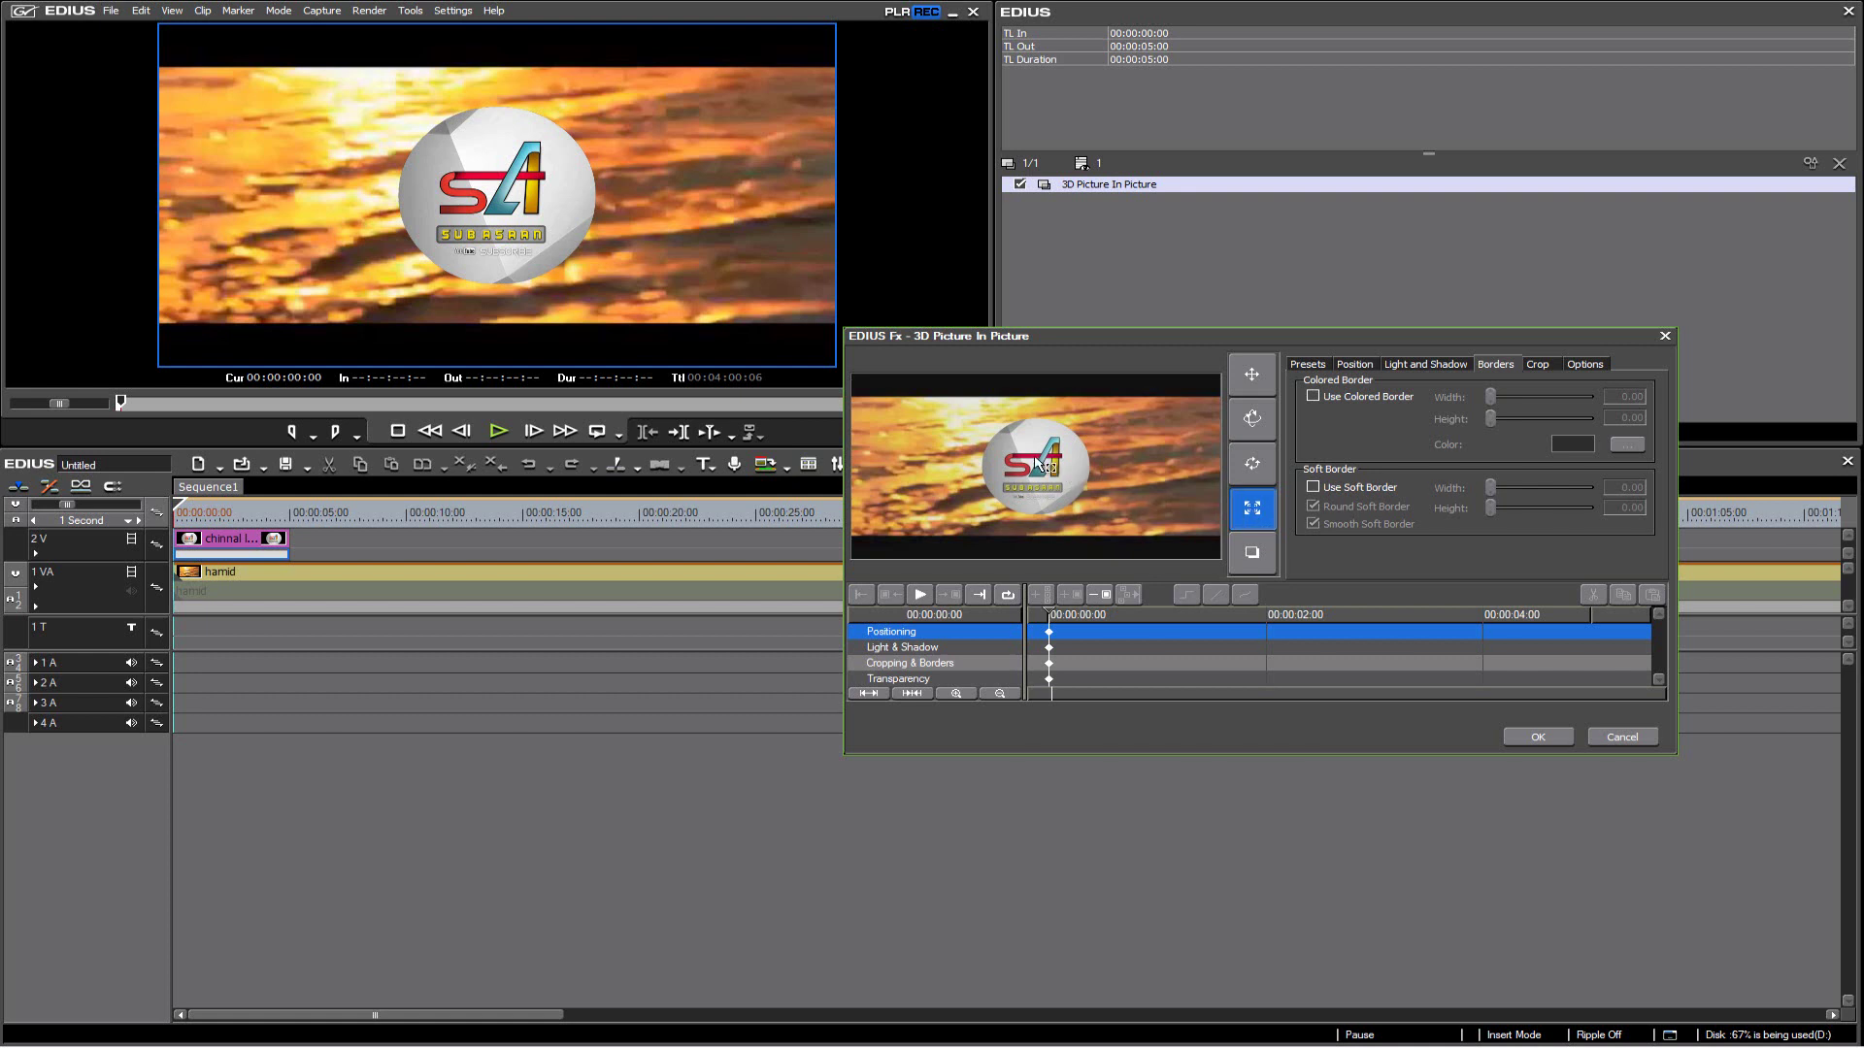
drag(1044, 466, 1040, 506)
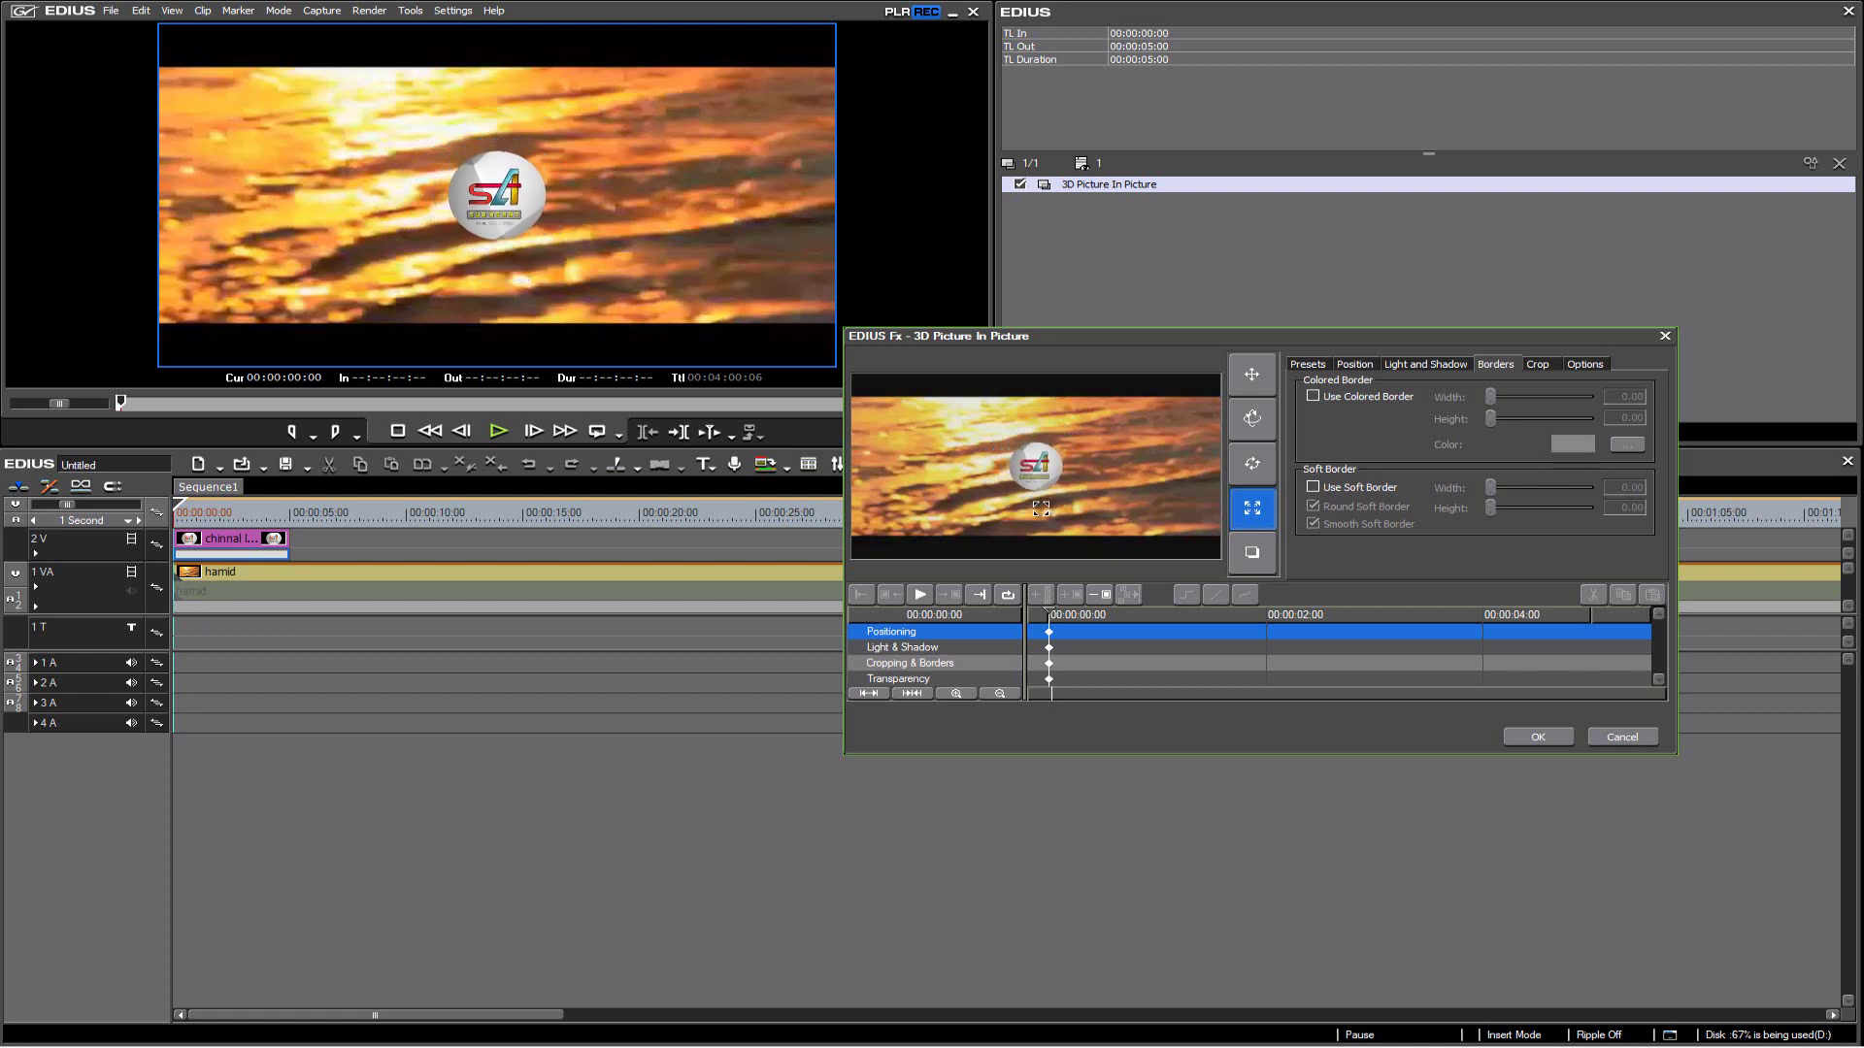
Step: Move the logo into the lower-right corner of the video picture, fine-tune its size and position, and apply the settings
click(1253, 376)
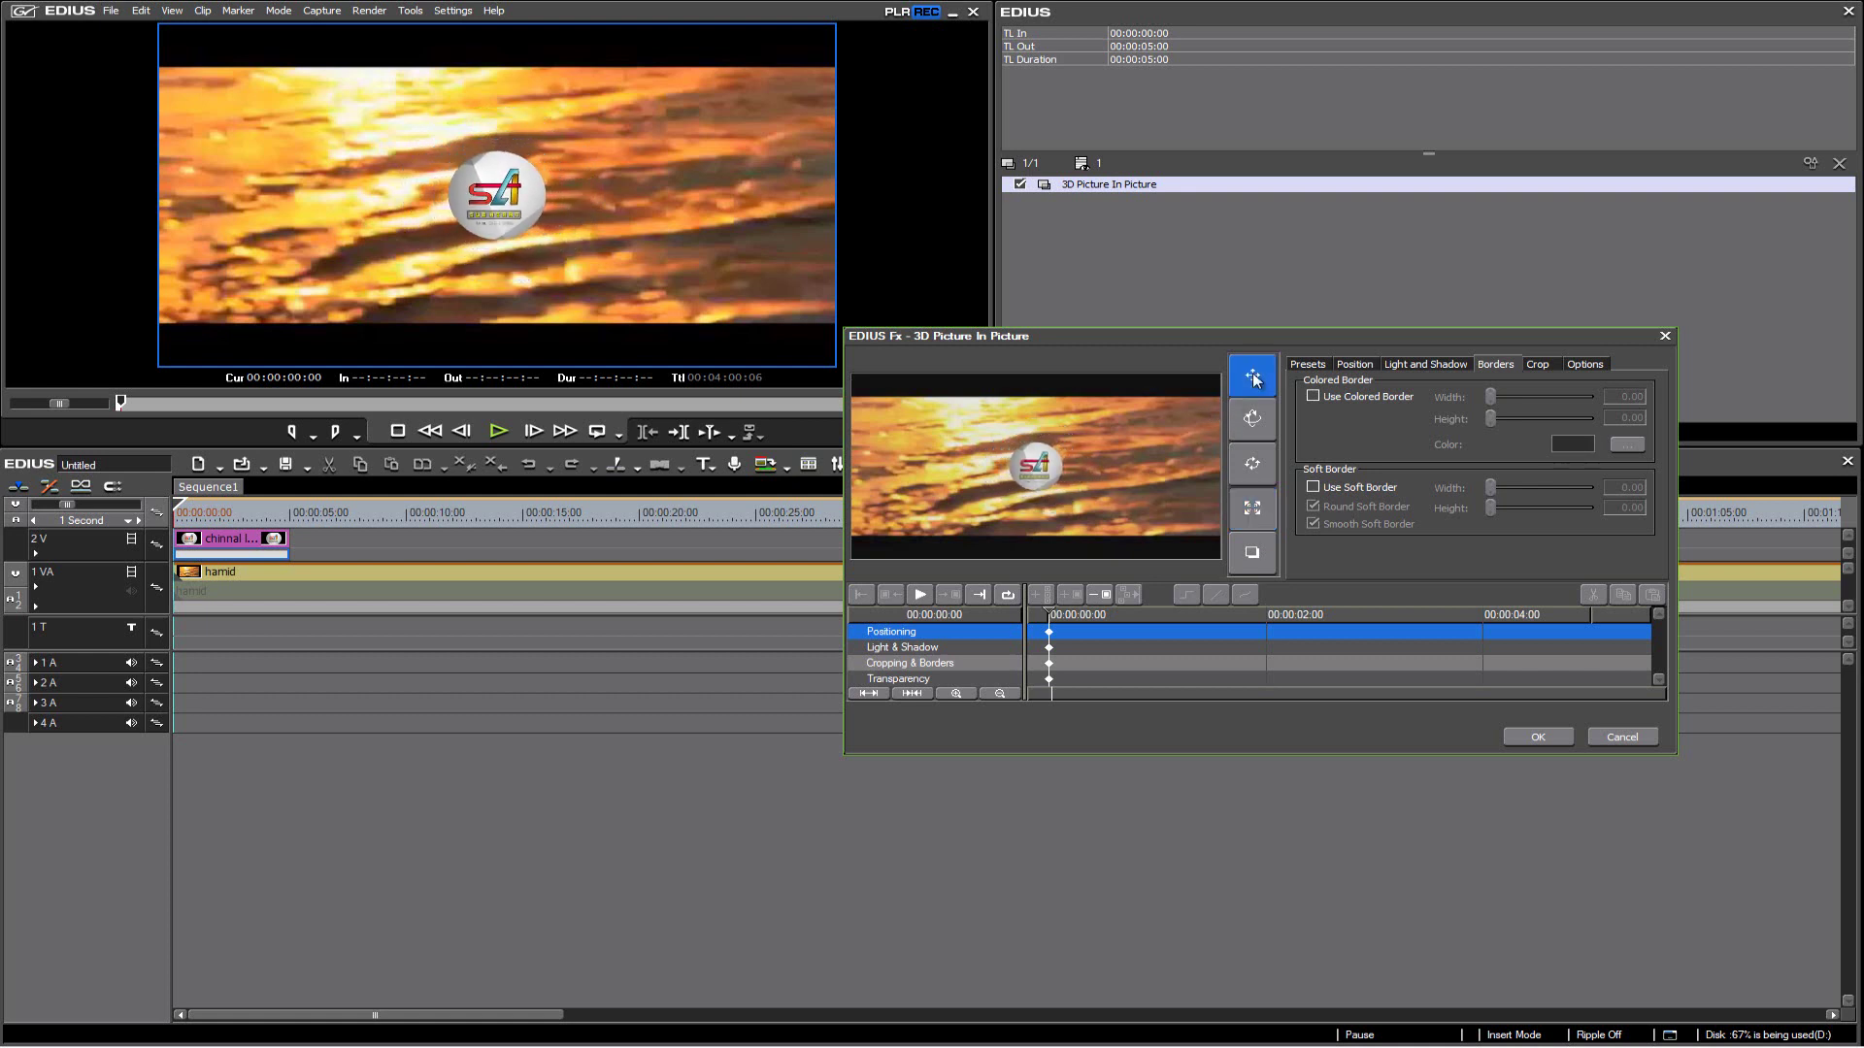
drag(1036, 470, 1187, 513)
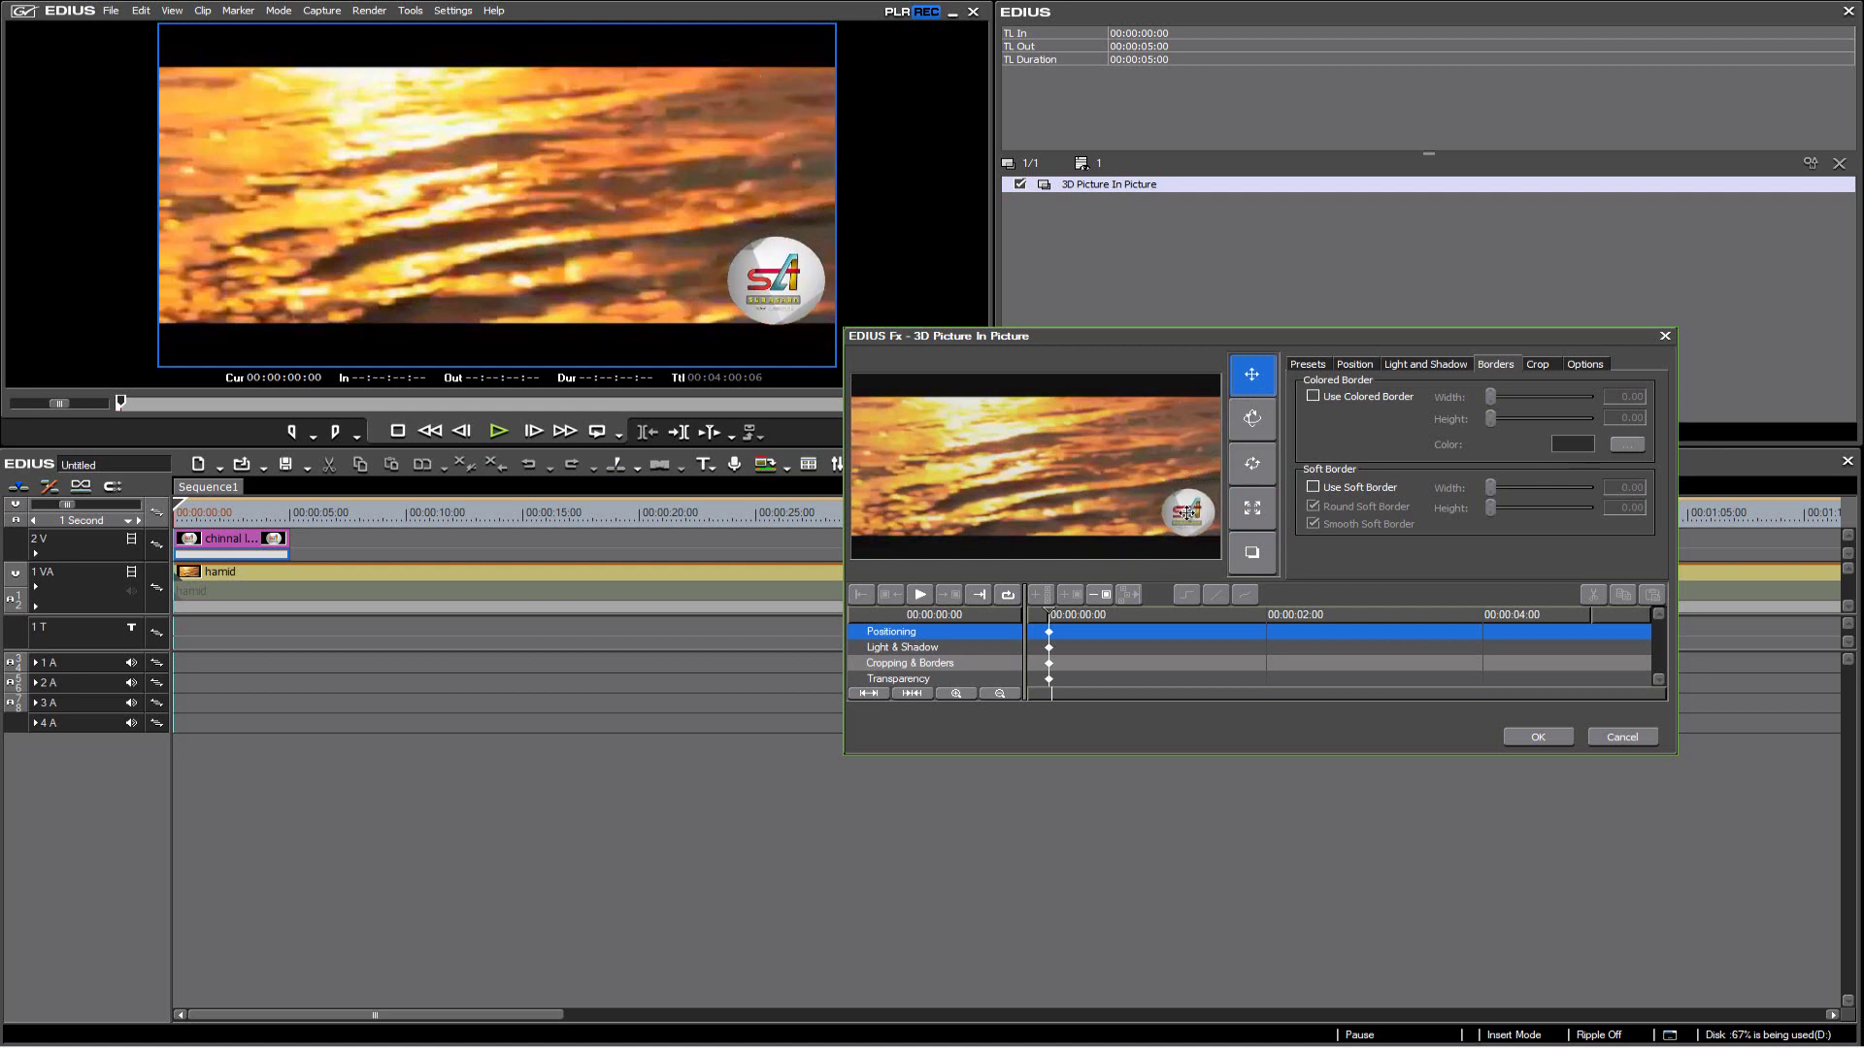
click(1251, 524)
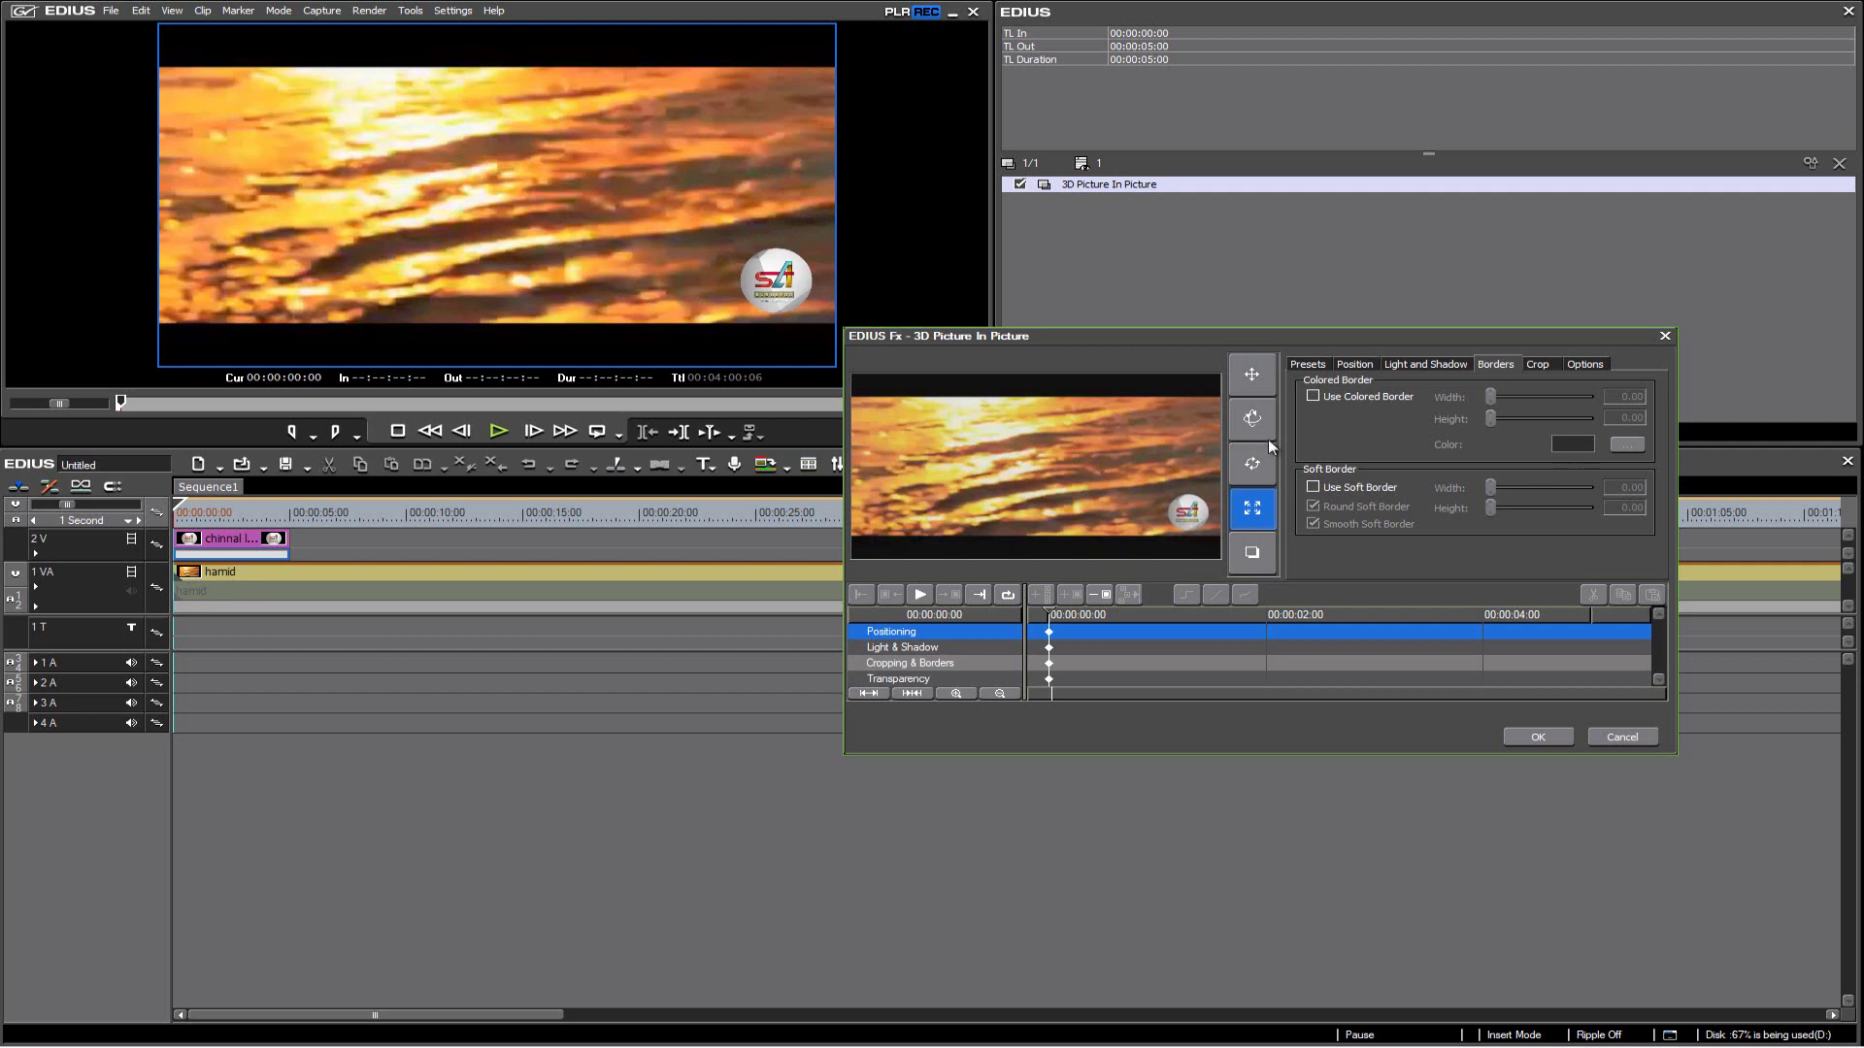
click(1251, 374)
drag(1187, 514, 1188, 520)
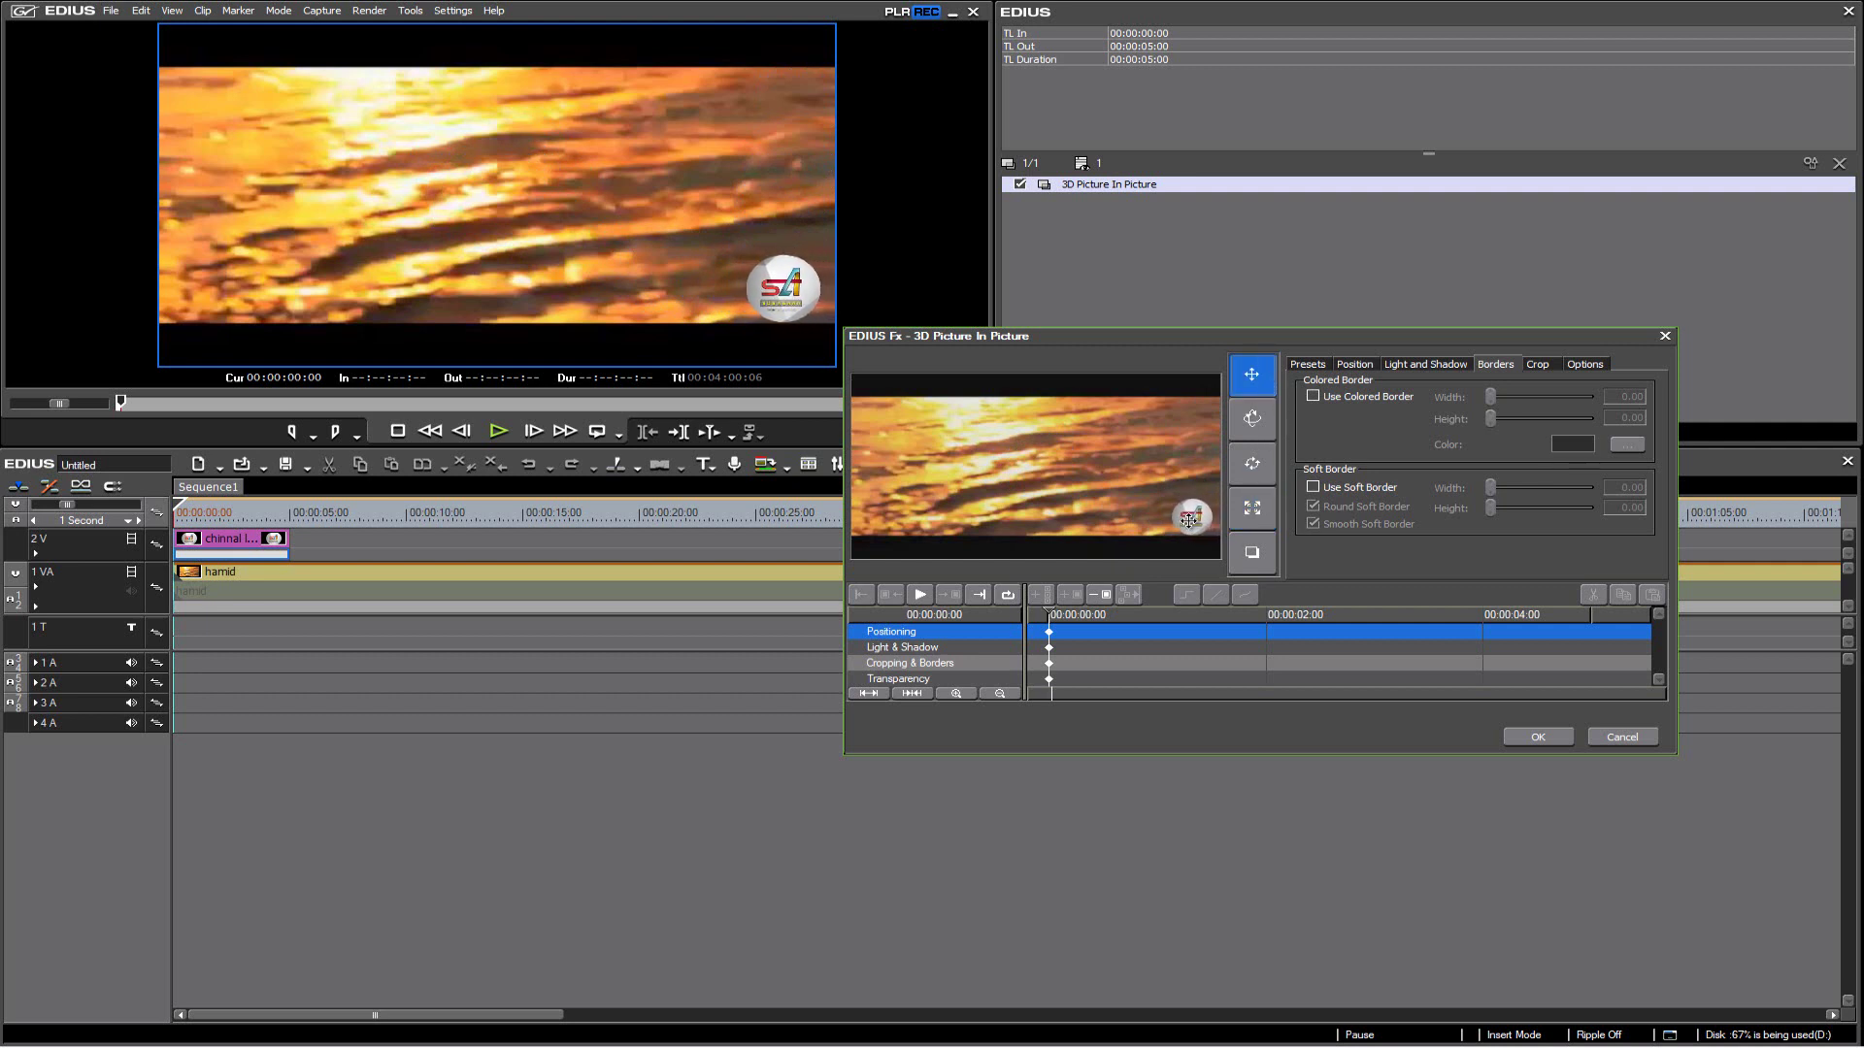
click(1520, 735)
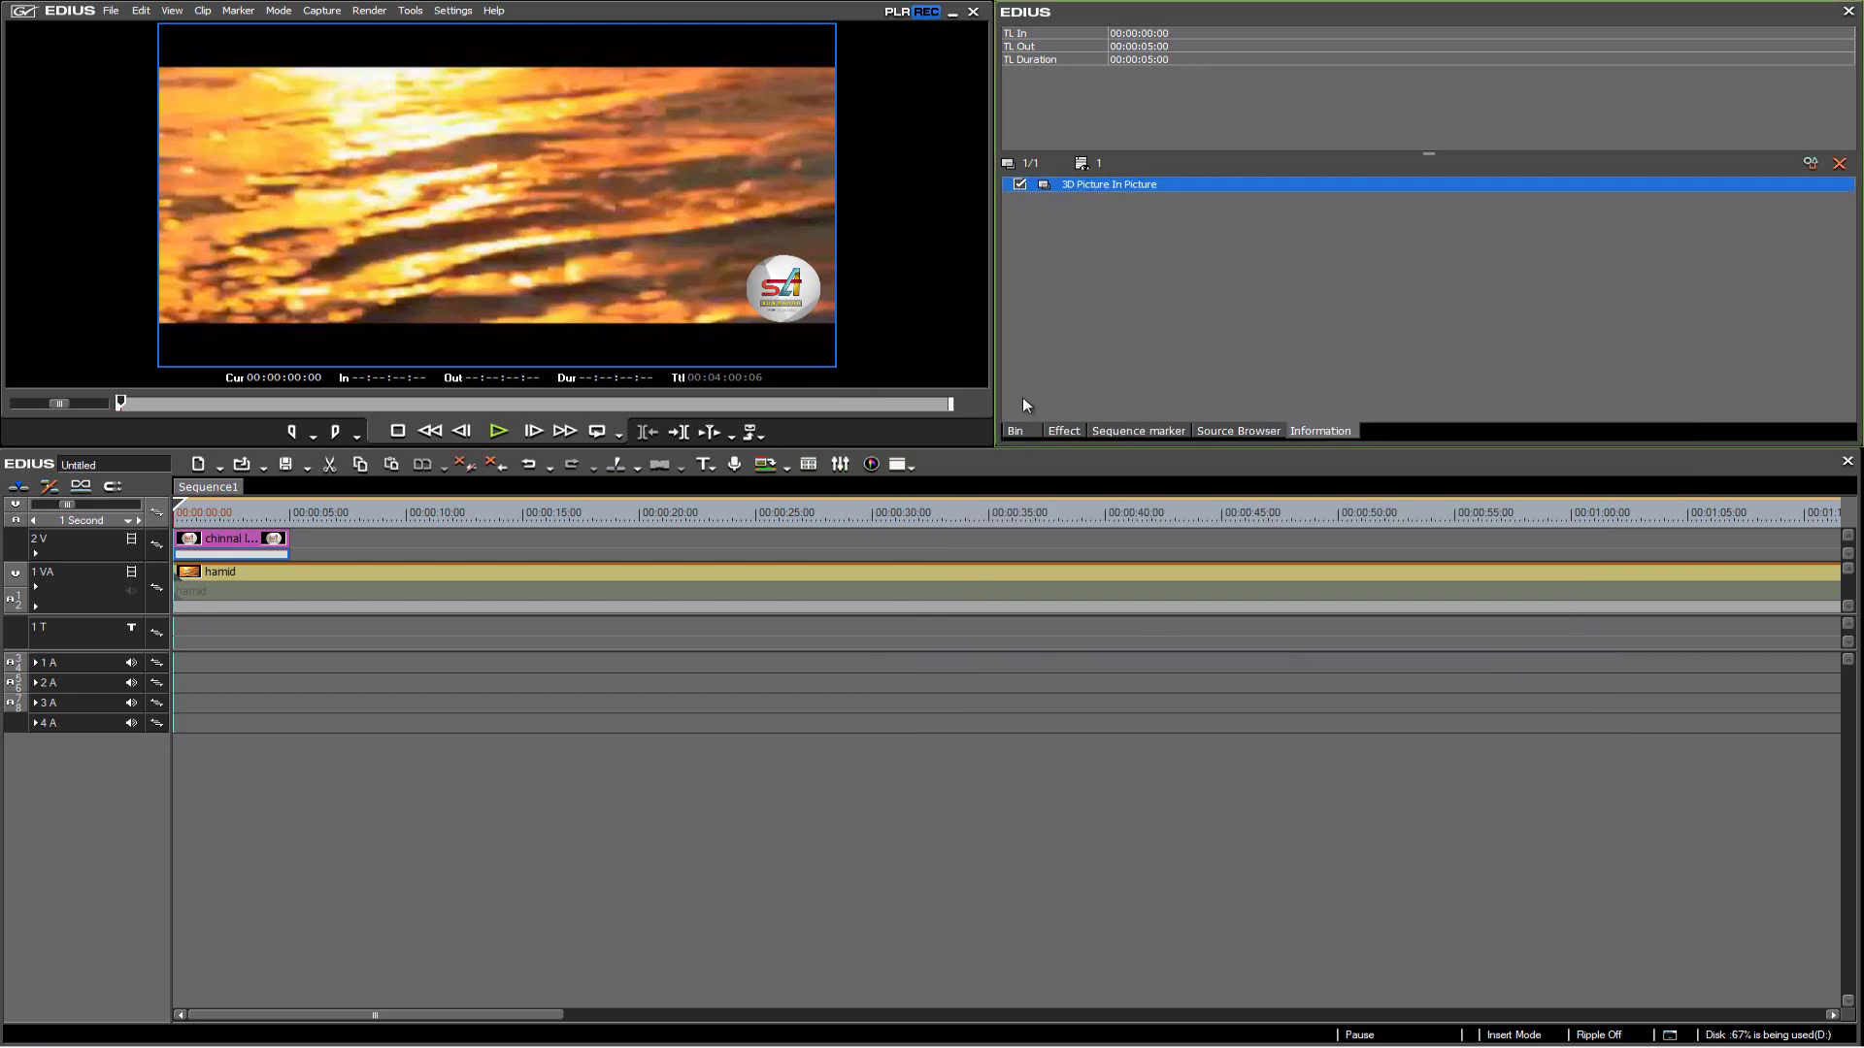
Step: Open the logo clip's Layouter in 3D mode and enable keyframing for its Y rotation
click(1016, 431)
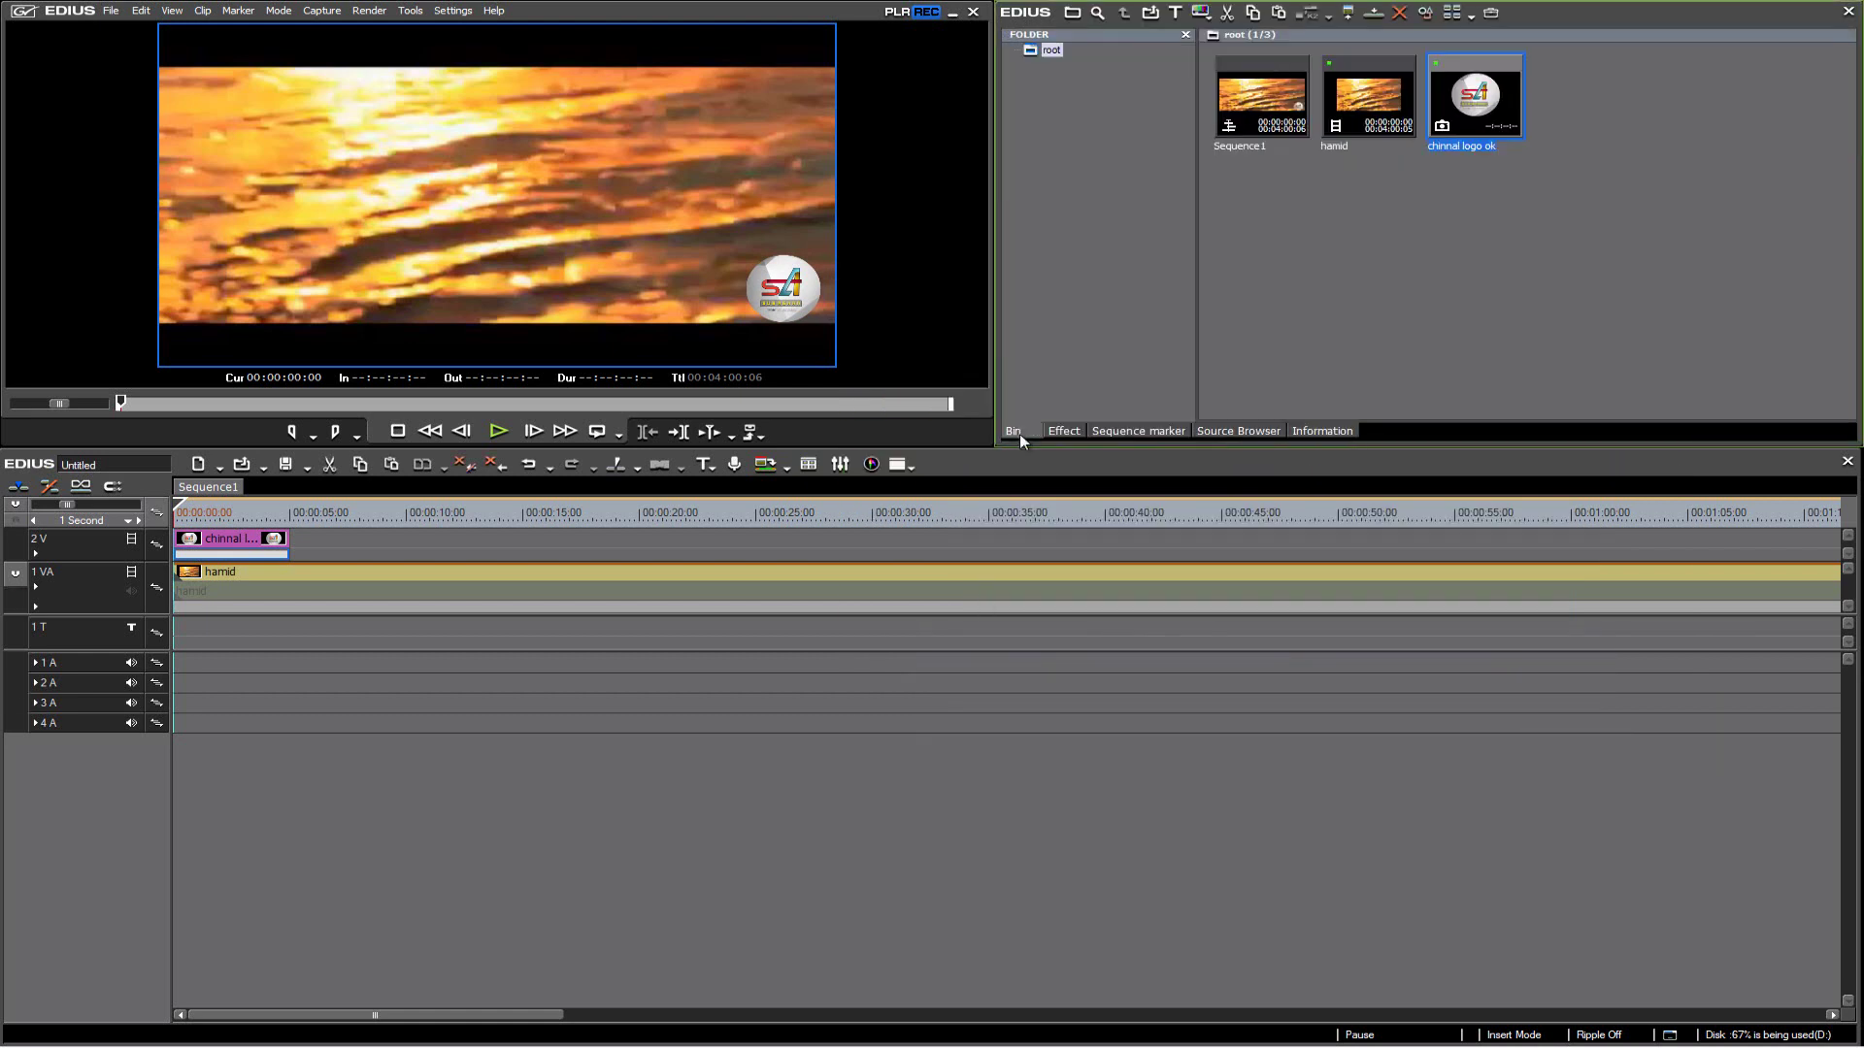
click(242, 541)
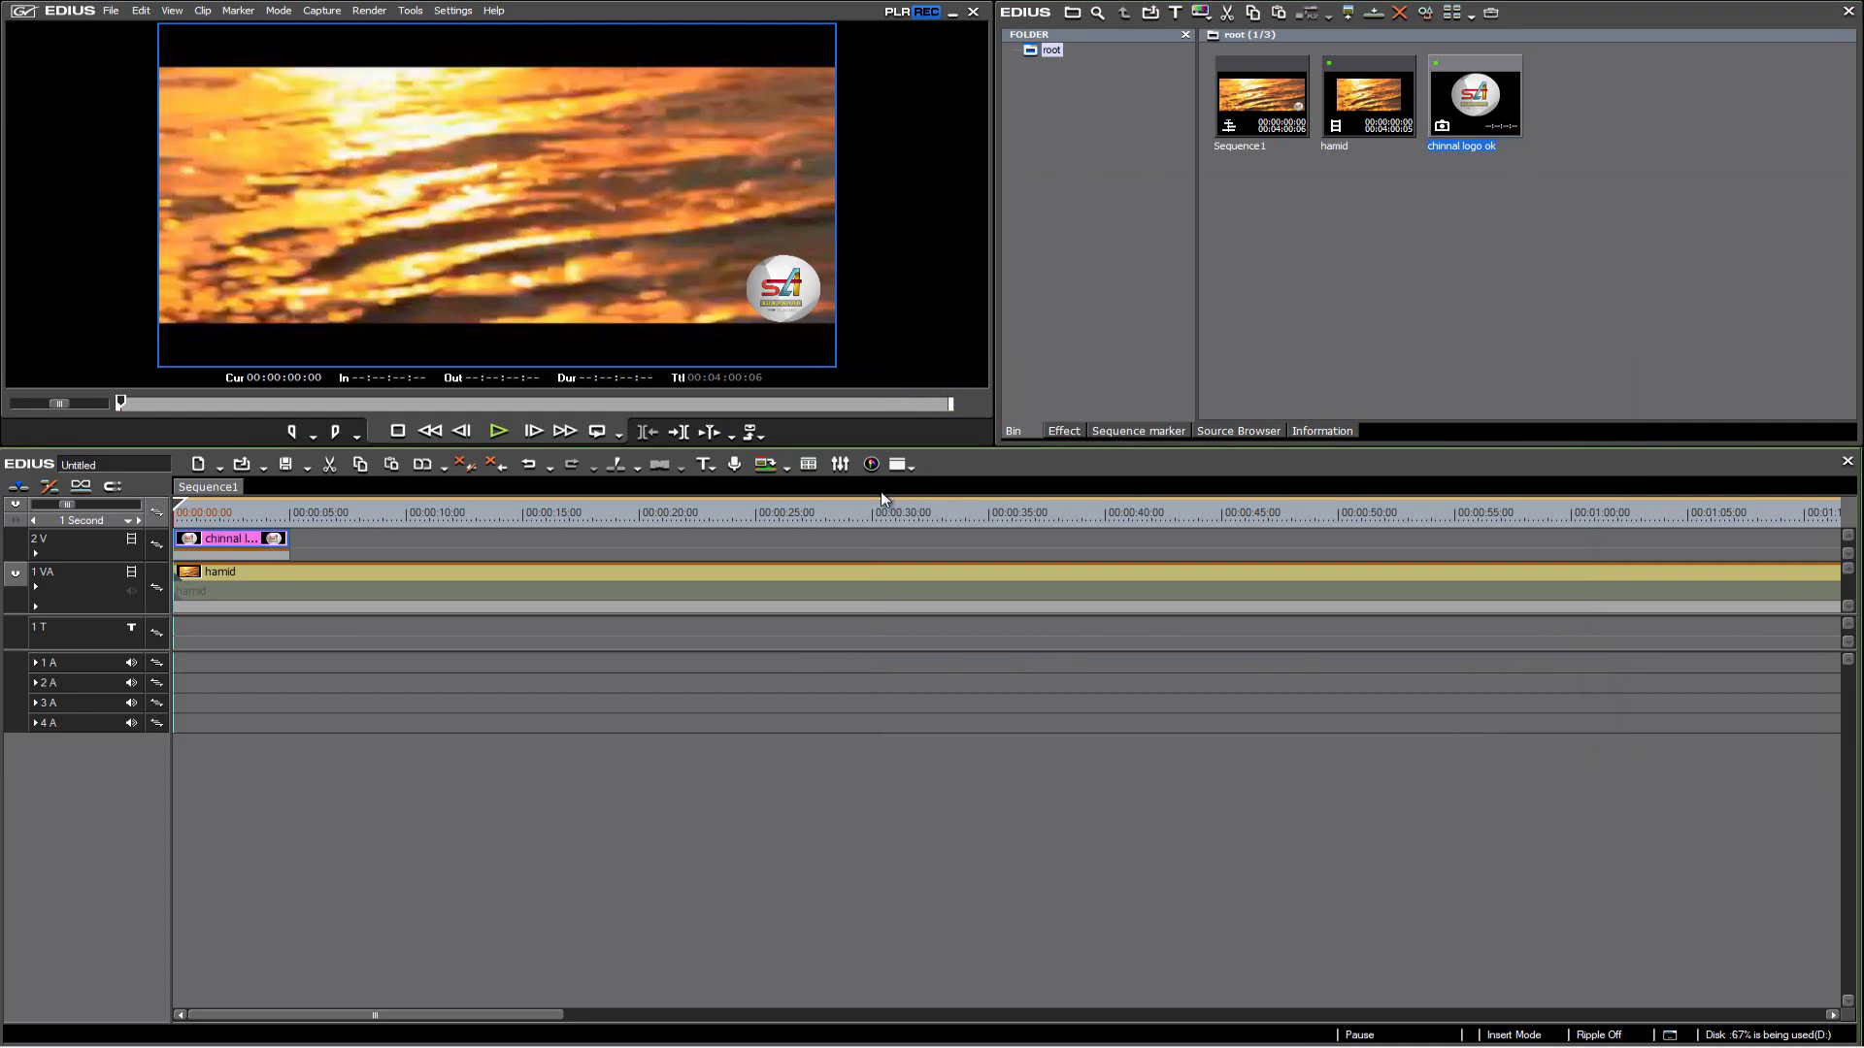
click(1308, 432)
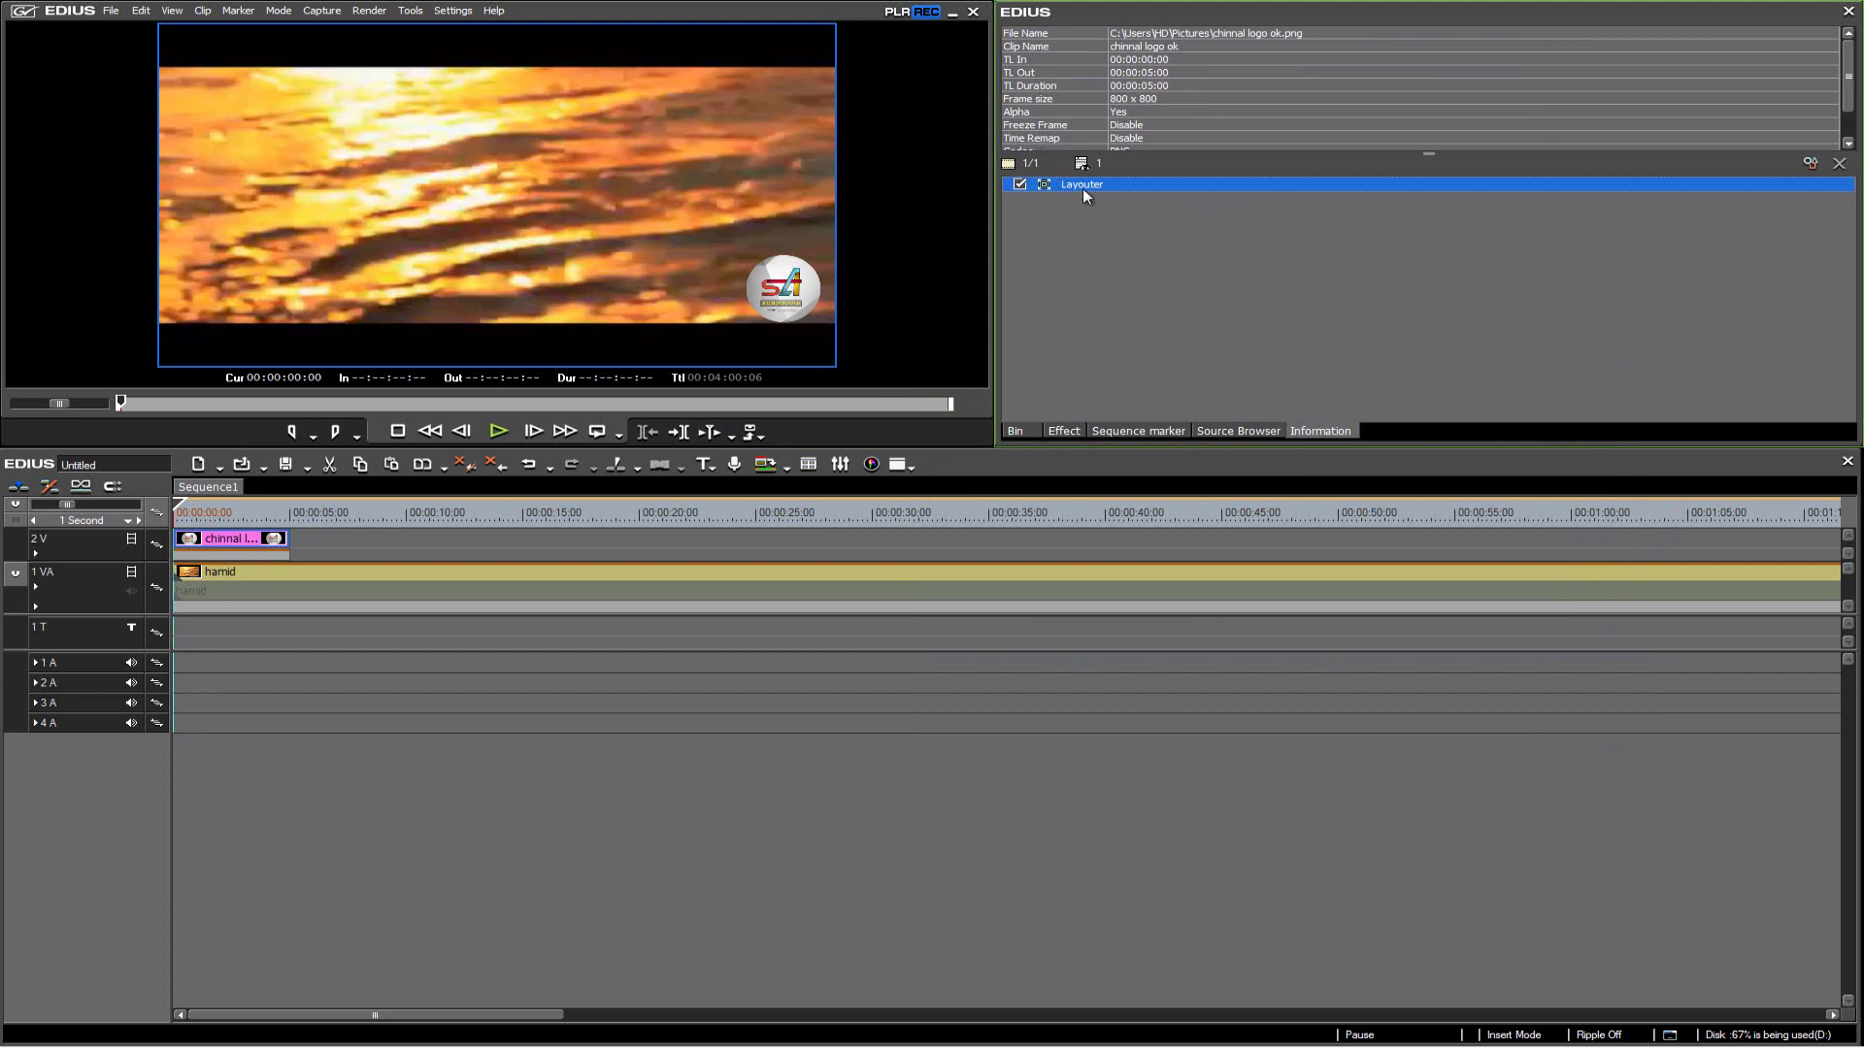
double_click(1082, 184)
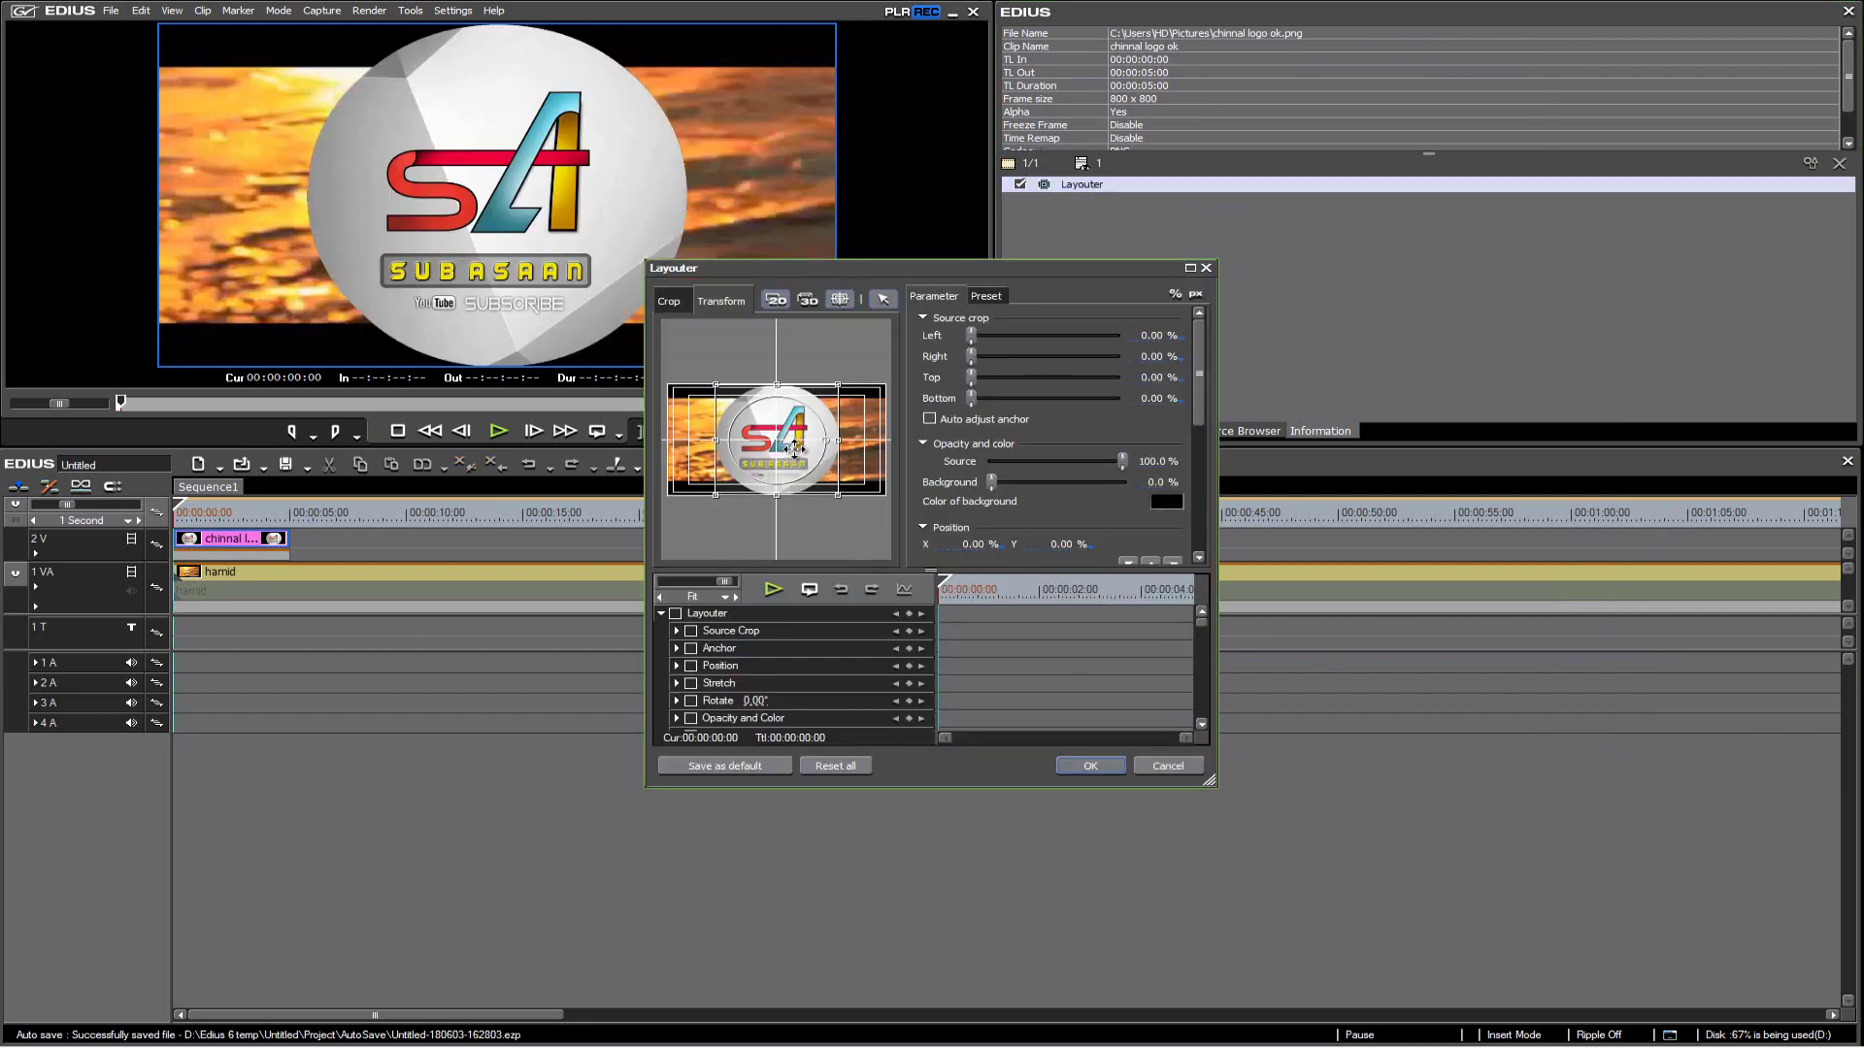
click(807, 299)
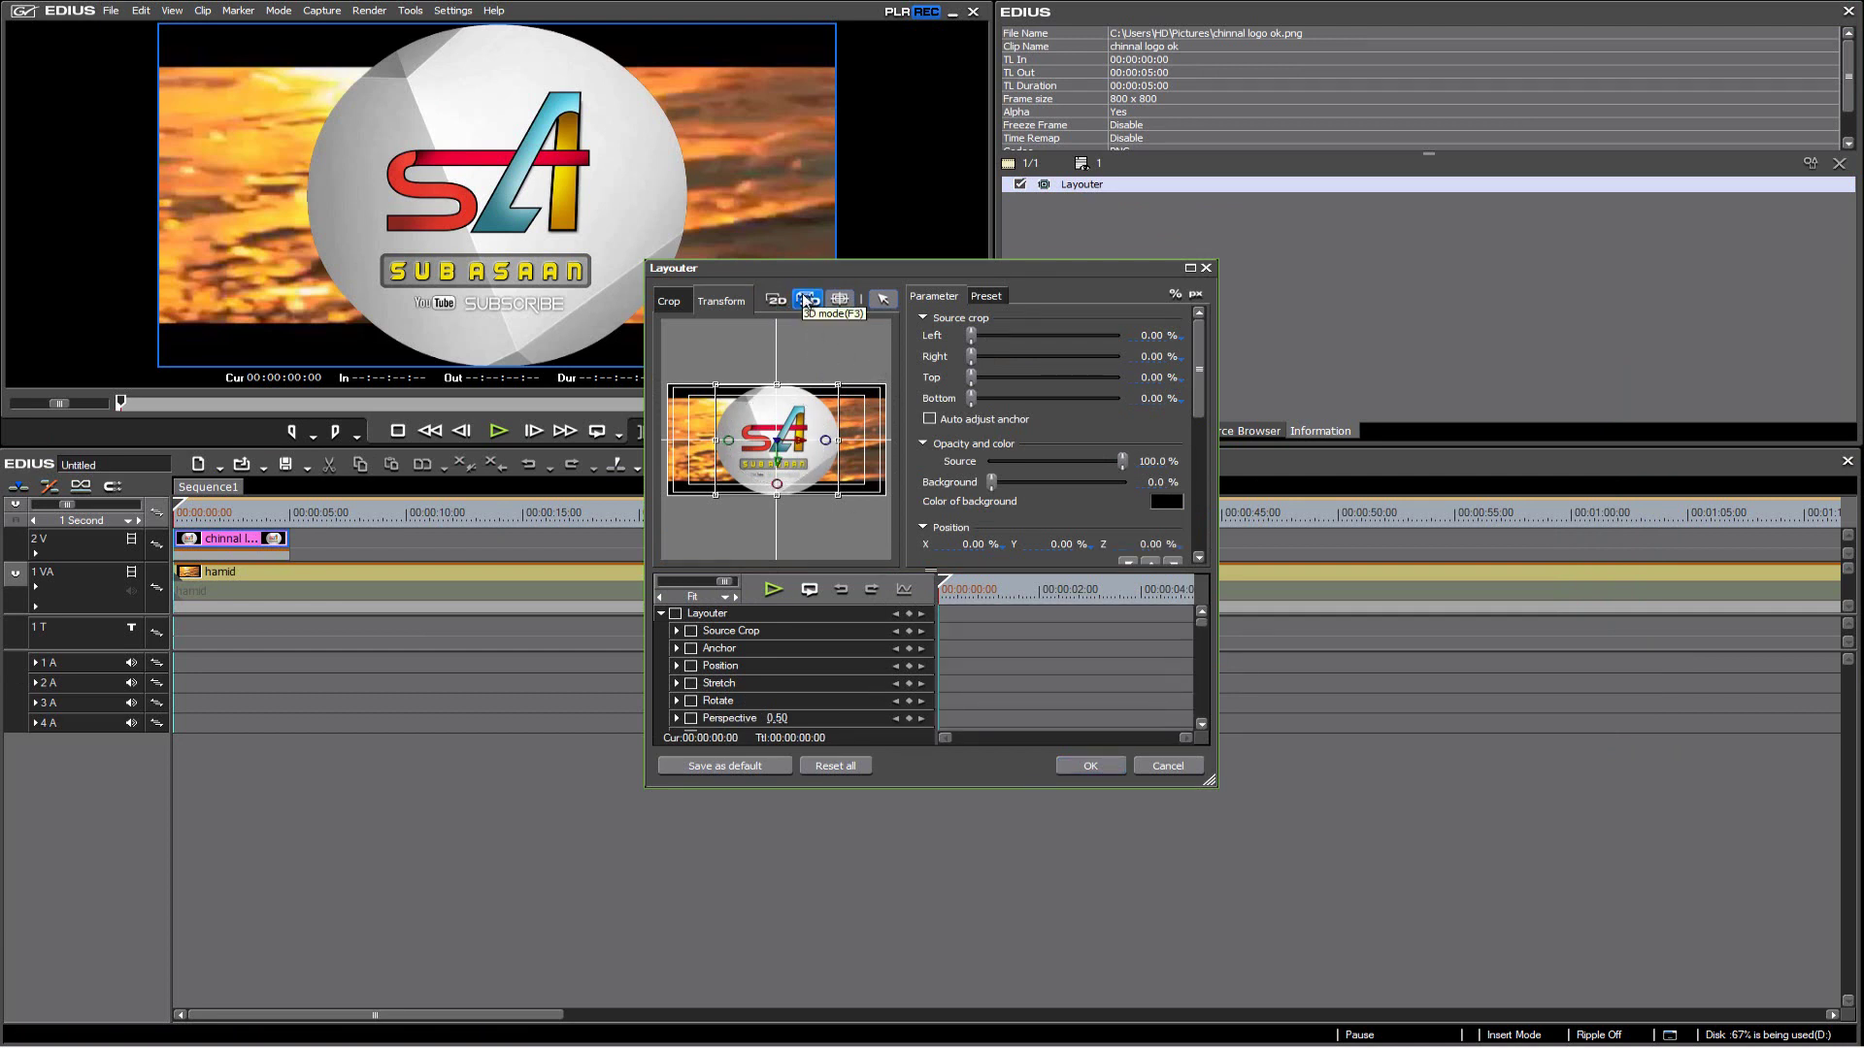
click(677, 701)
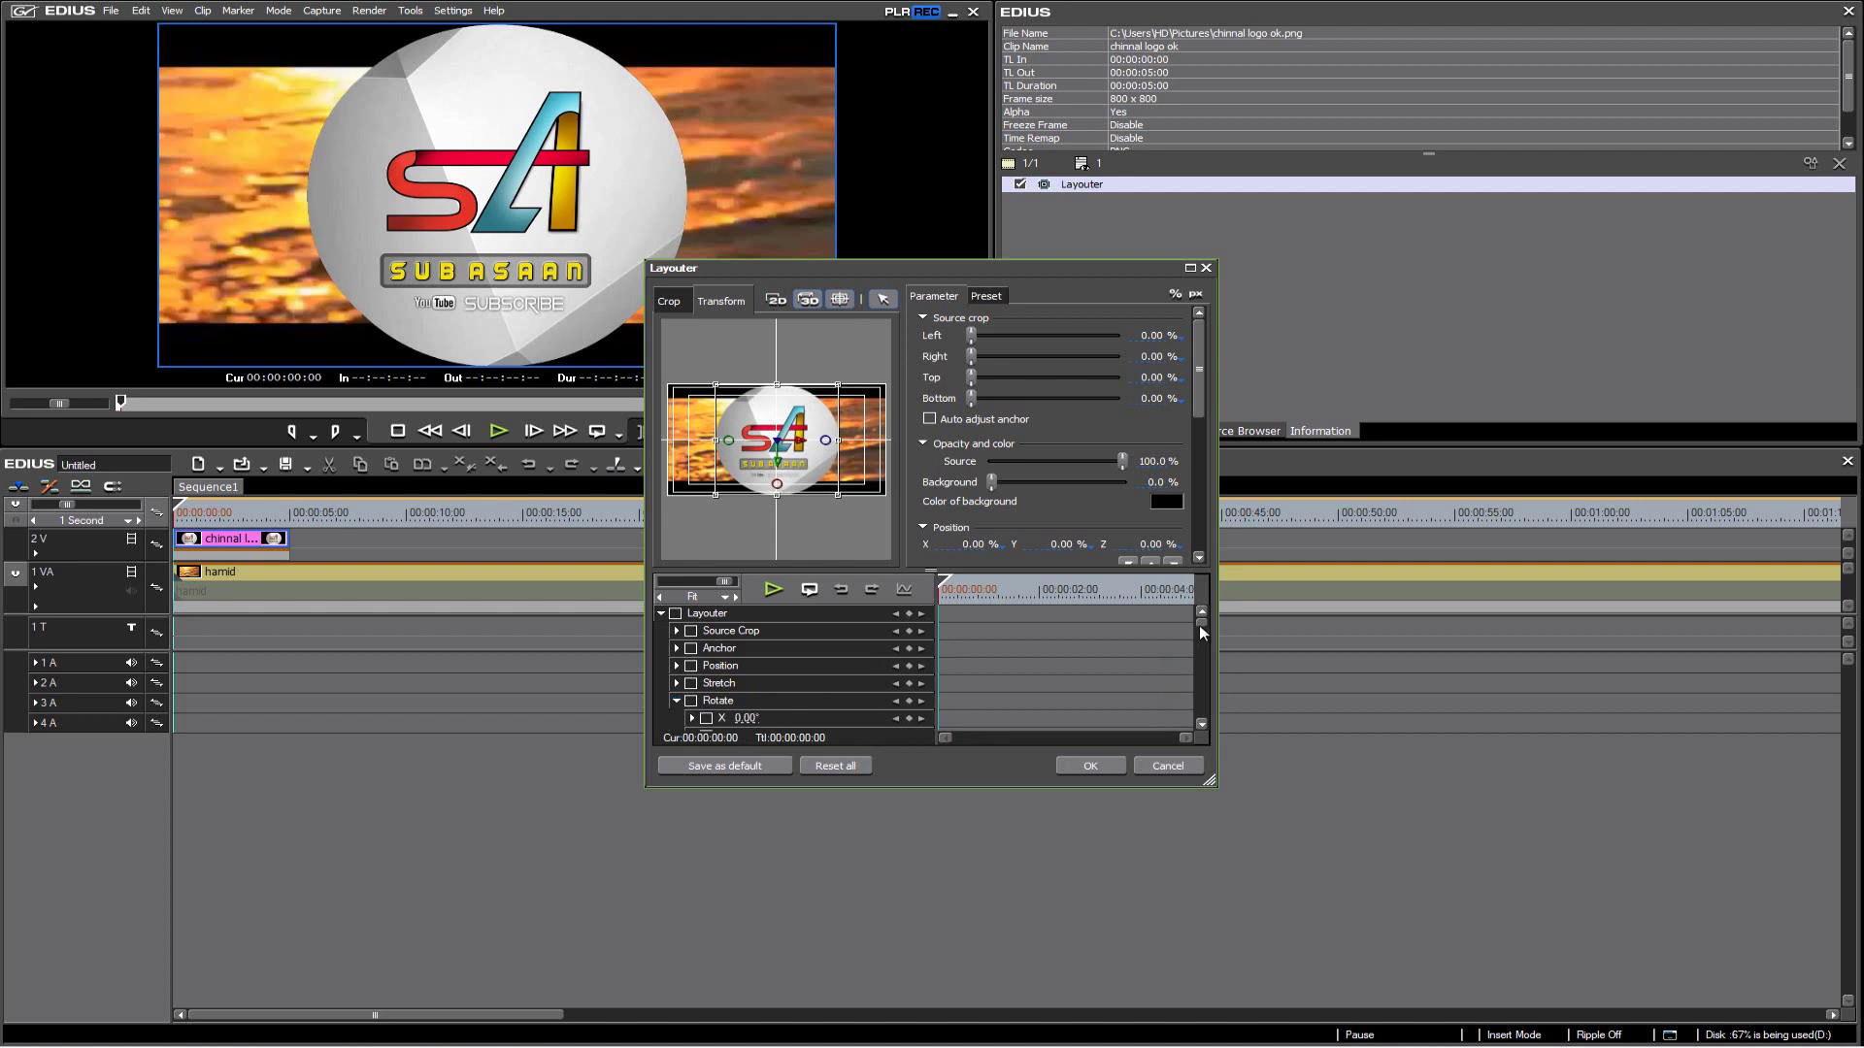
drag(1200, 627, 1201, 647)
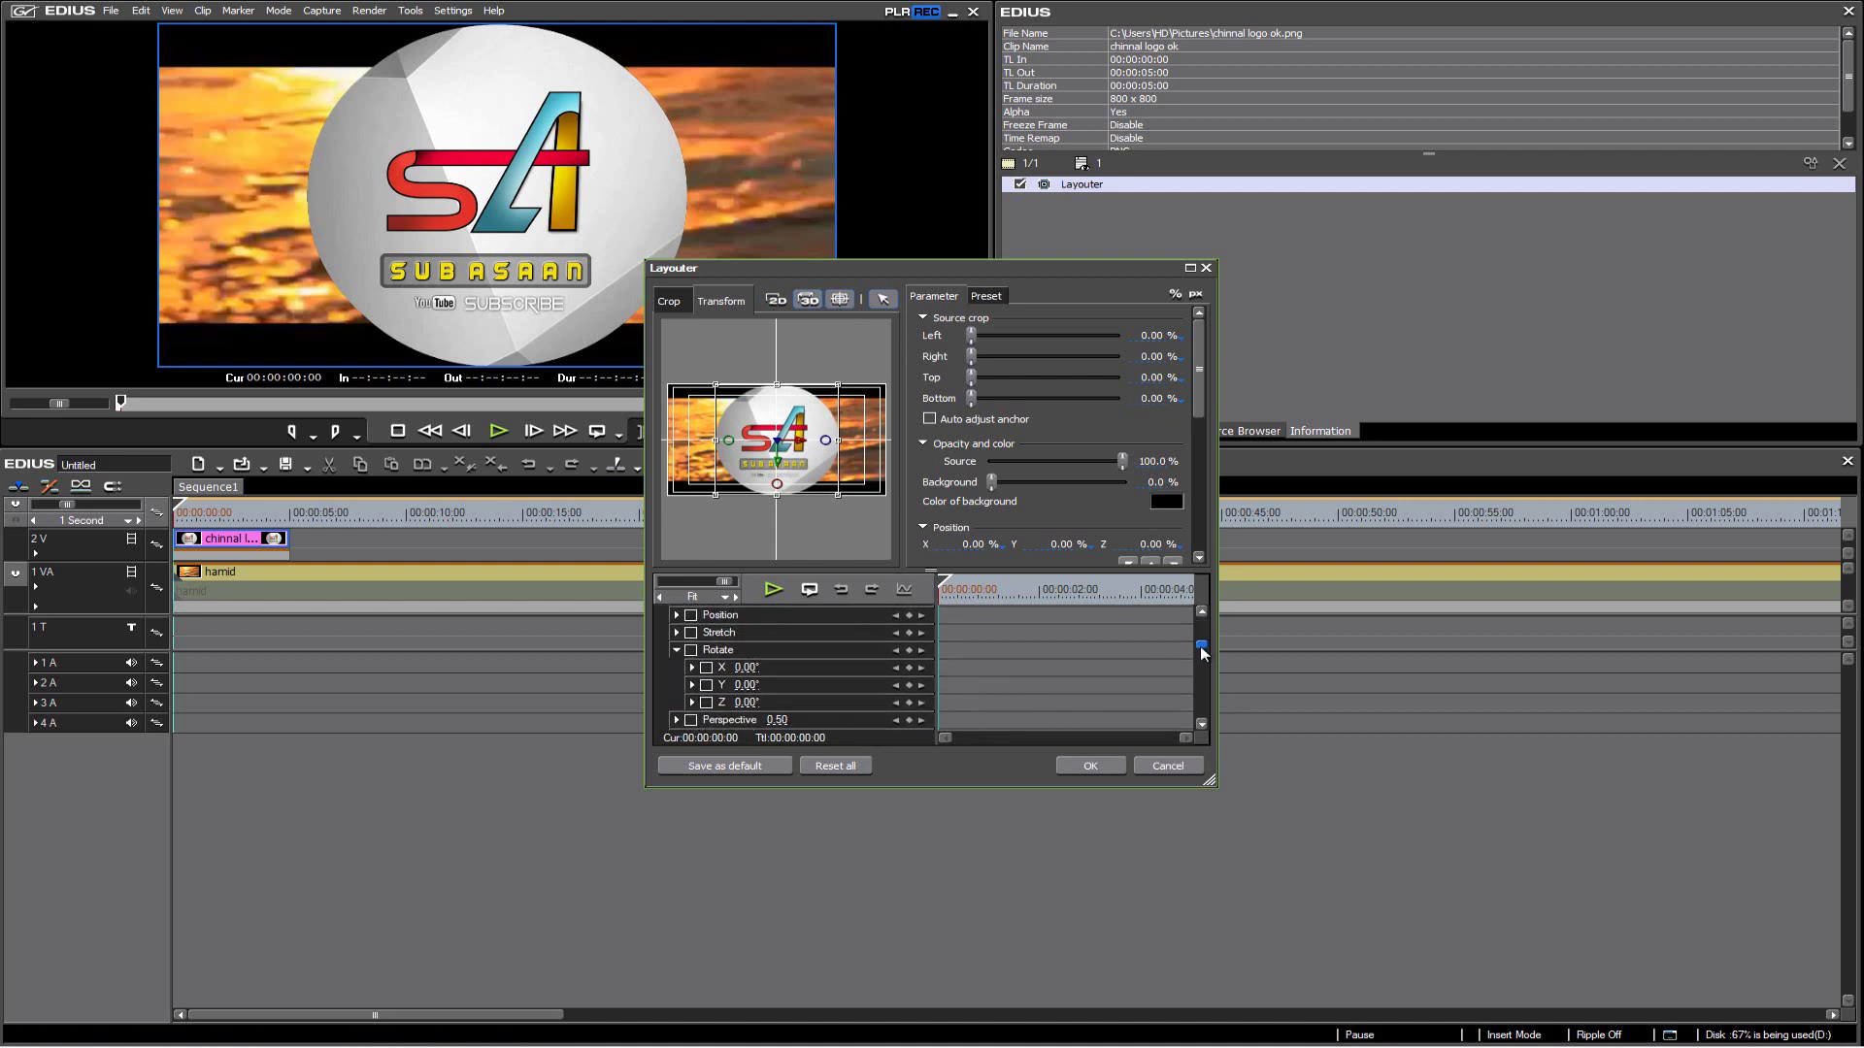
click(706, 685)
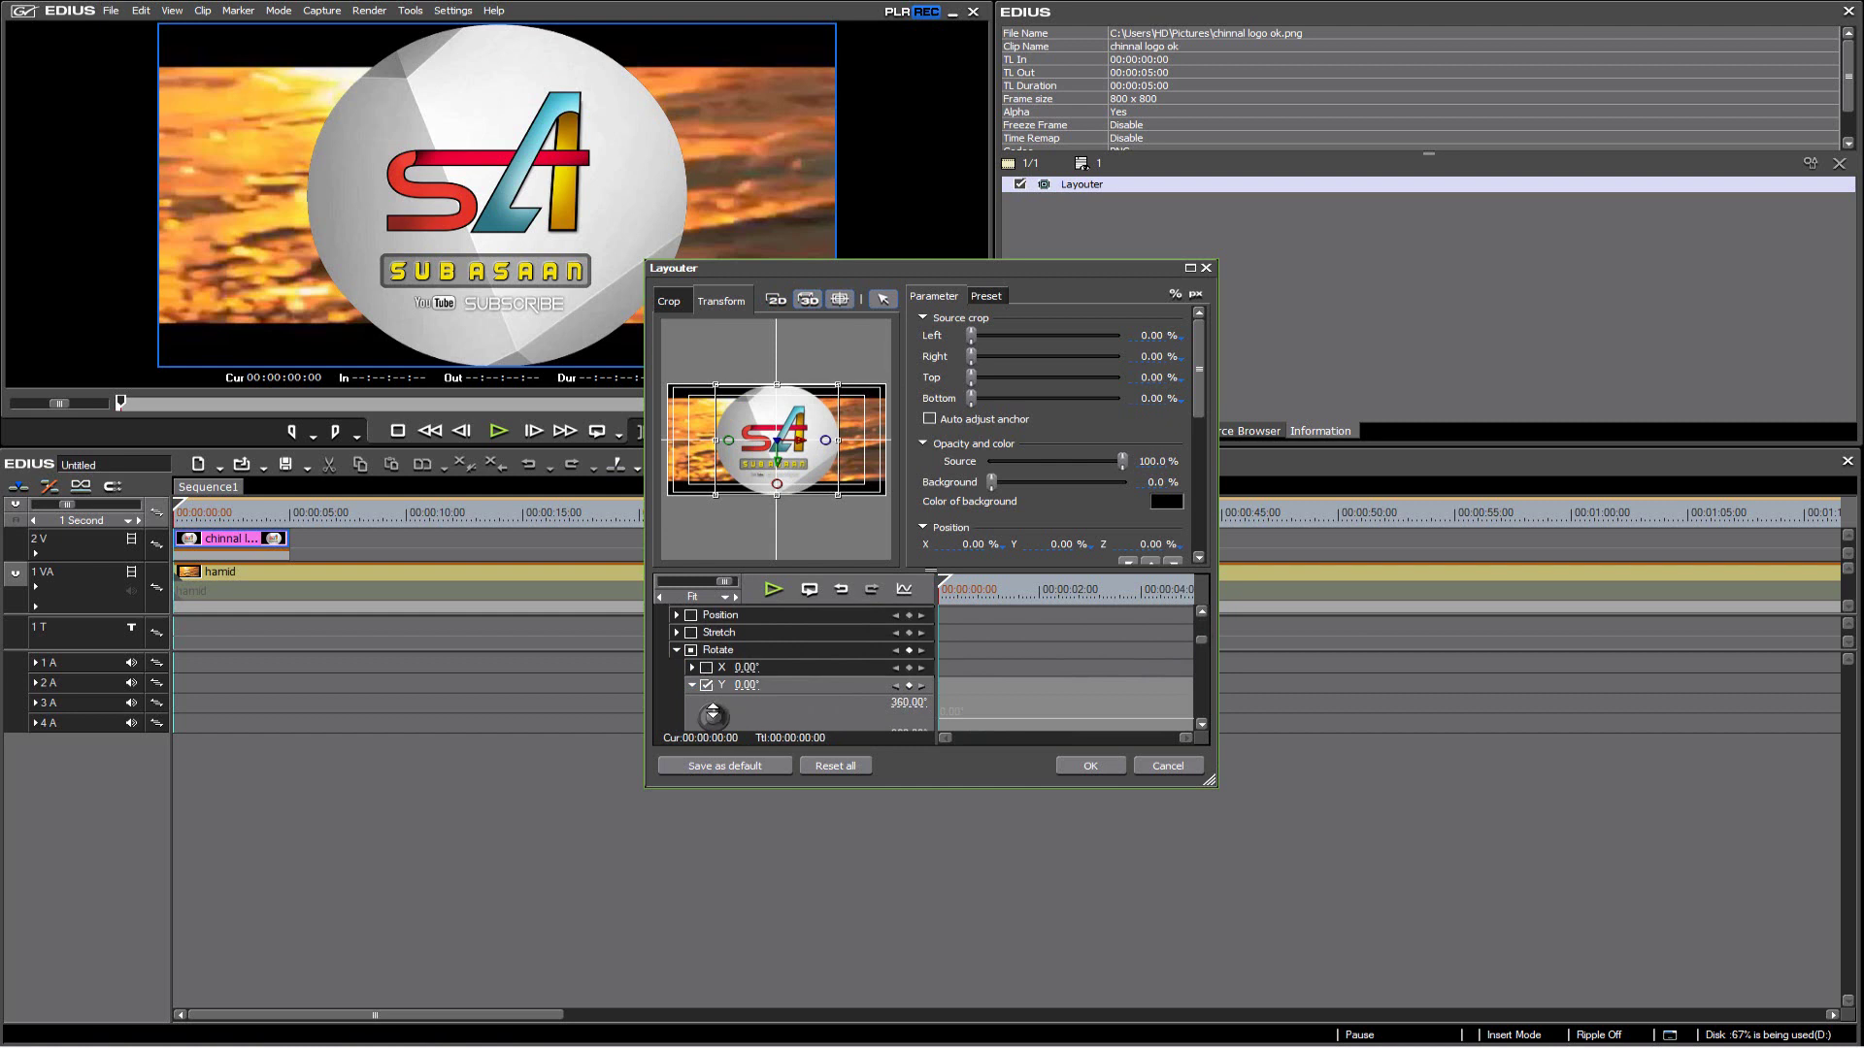
Step: Set the logo's Y rotation to 359.28° and move that keyframe to the end of the clip
drag(712, 714, 713, 716)
drag(953, 525, 938, 524)
click(939, 648)
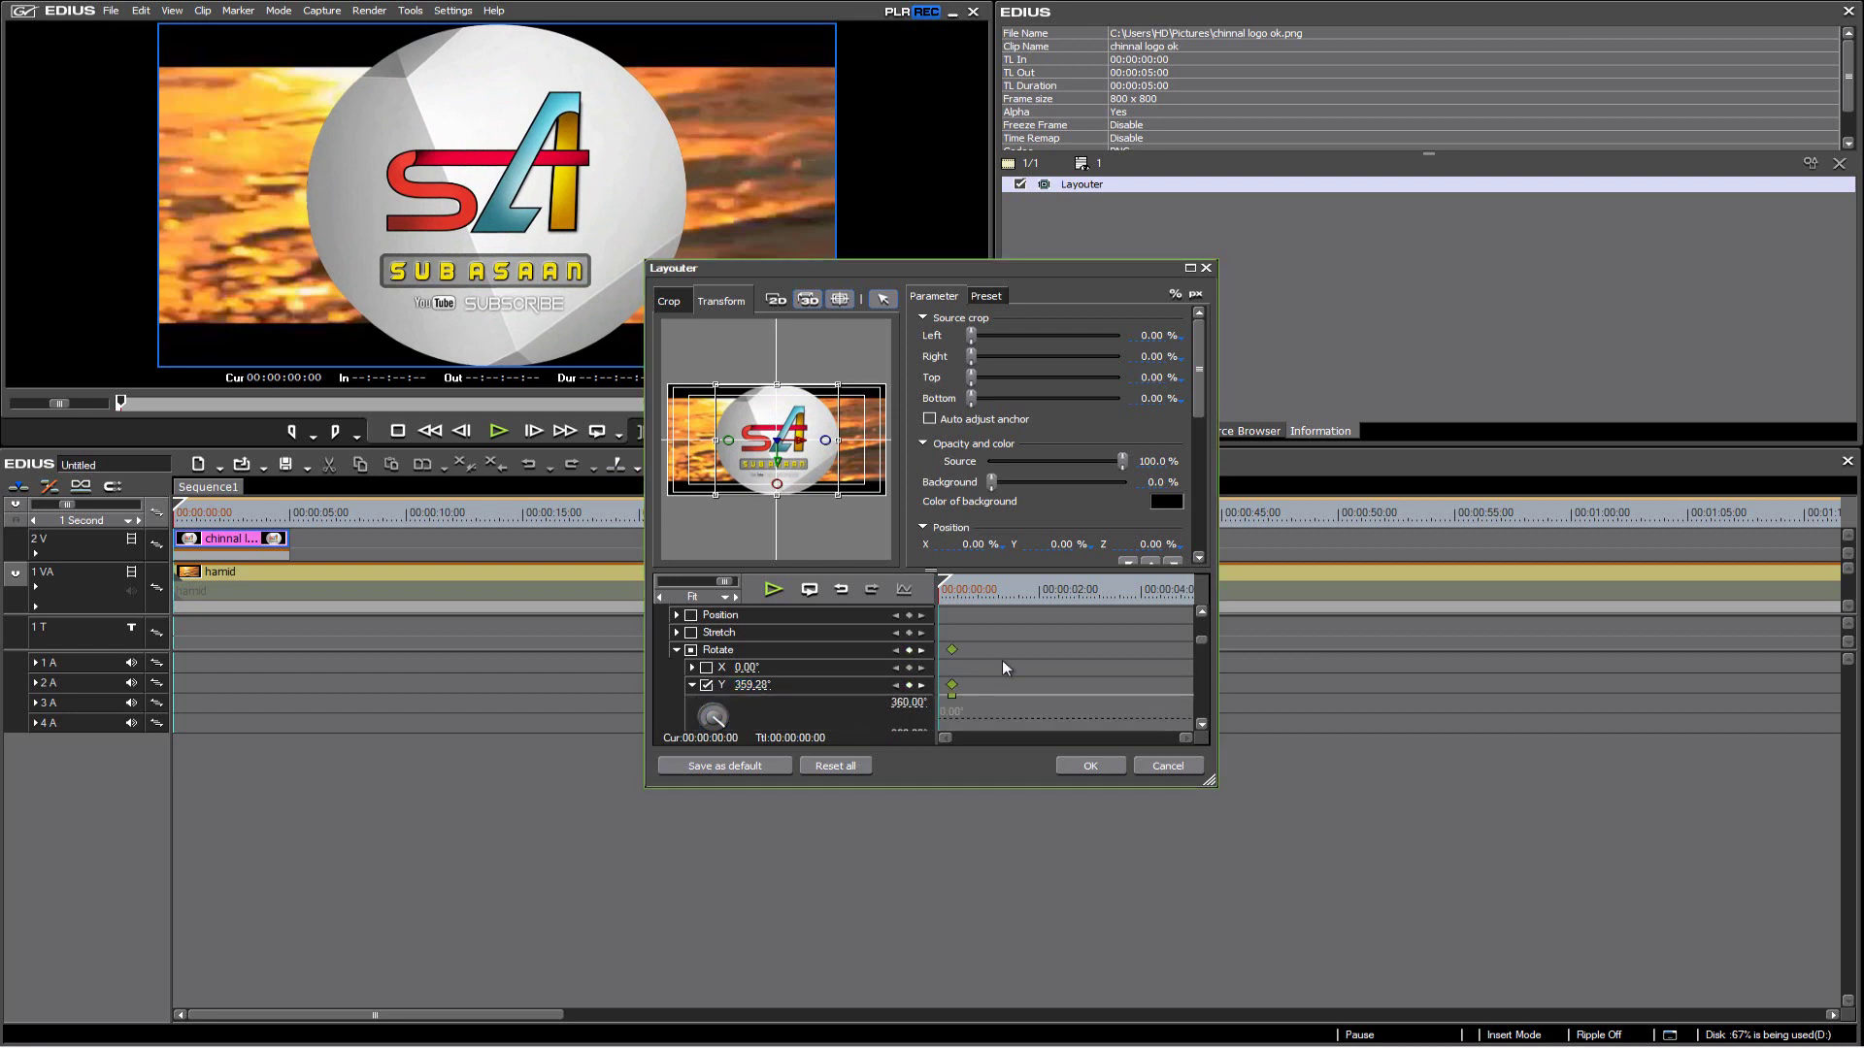
drag(1169, 674, 1194, 679)
click(942, 695)
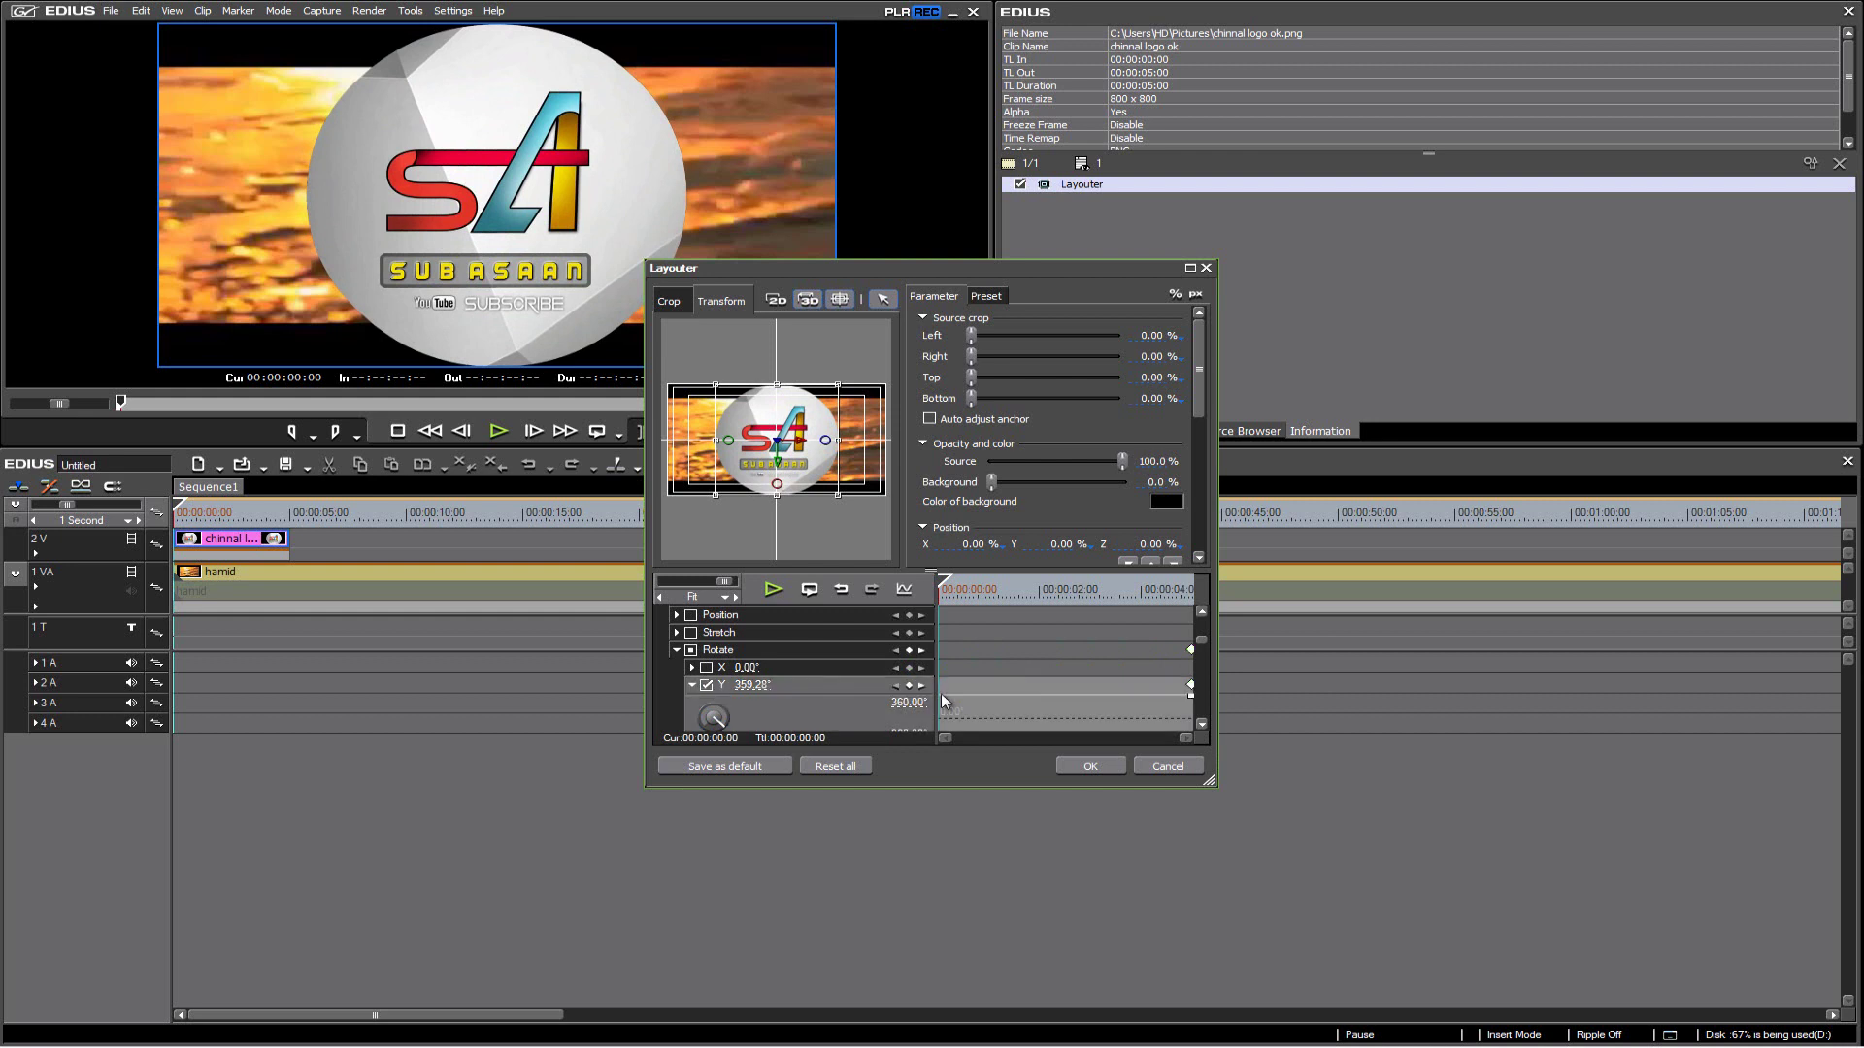
Step: Add a Y rotation keyframe of -360° at the start of the logo clip and apply the layout
click(908, 685)
drag(941, 699, 939, 738)
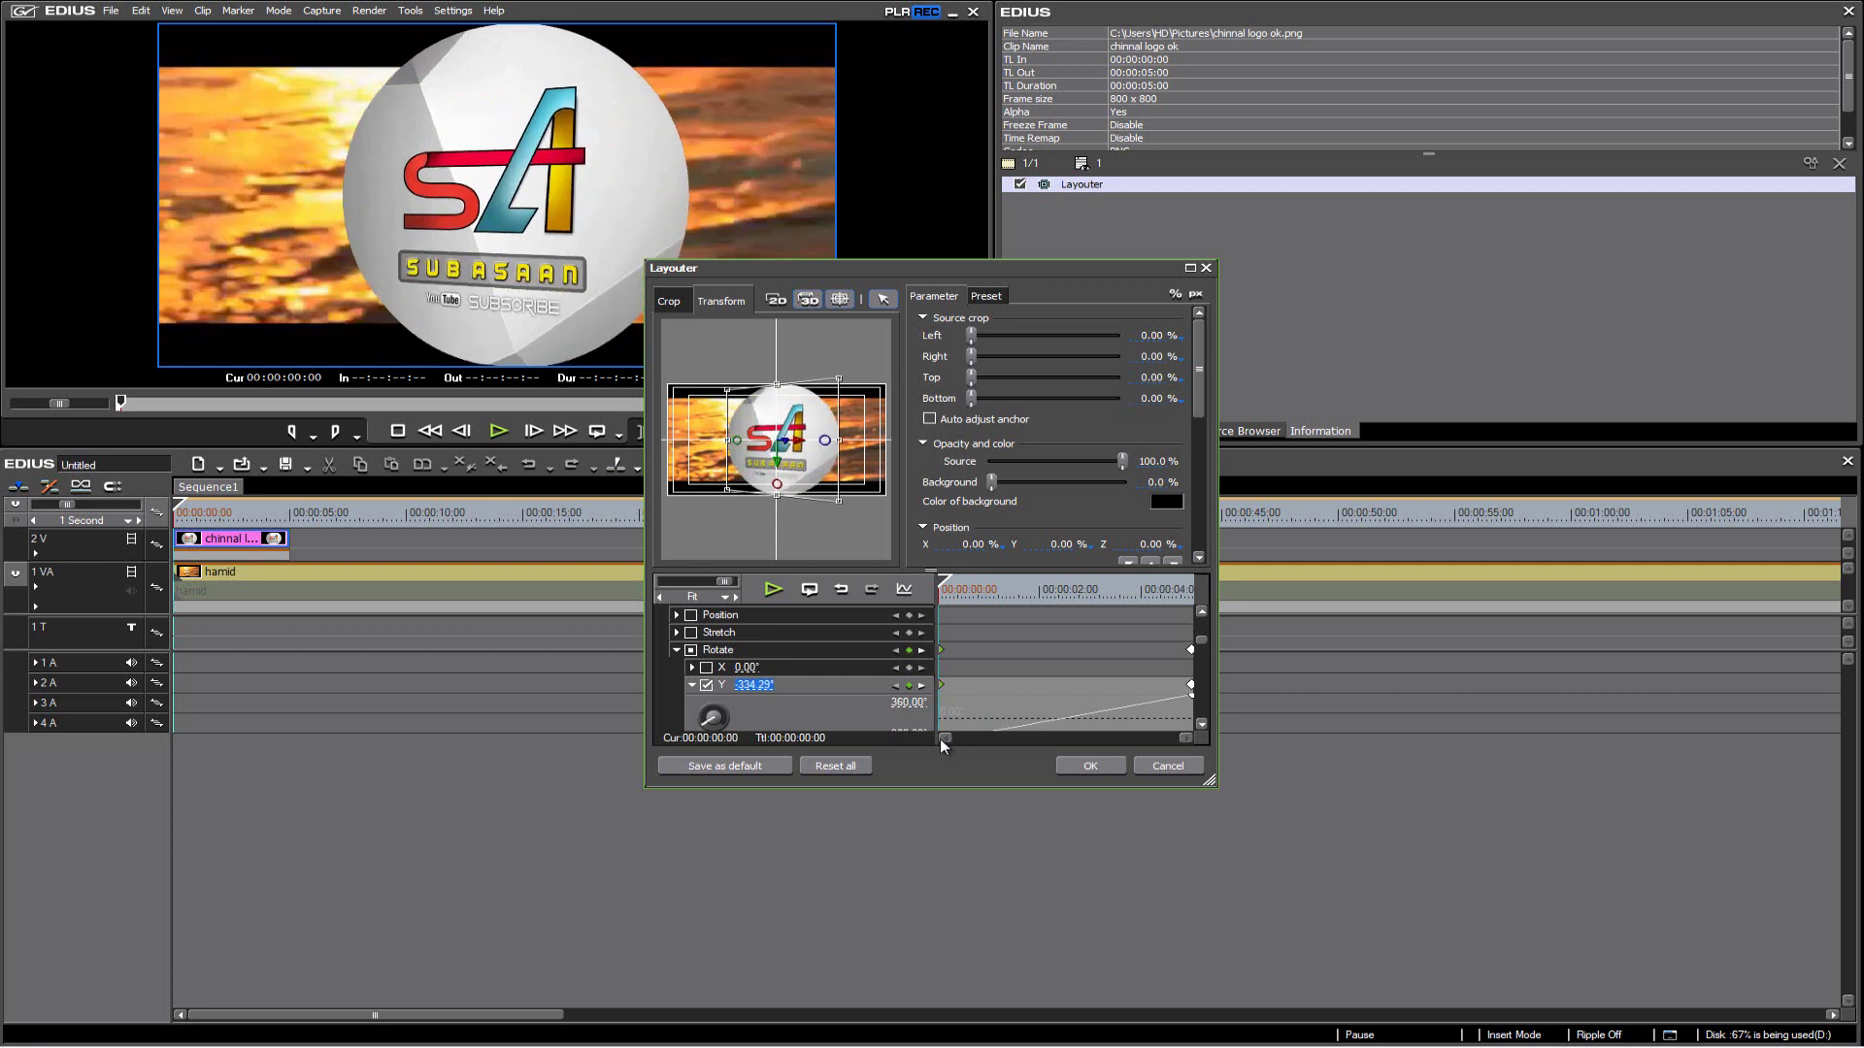
click(1201, 724)
click(1201, 724)
click(1200, 724)
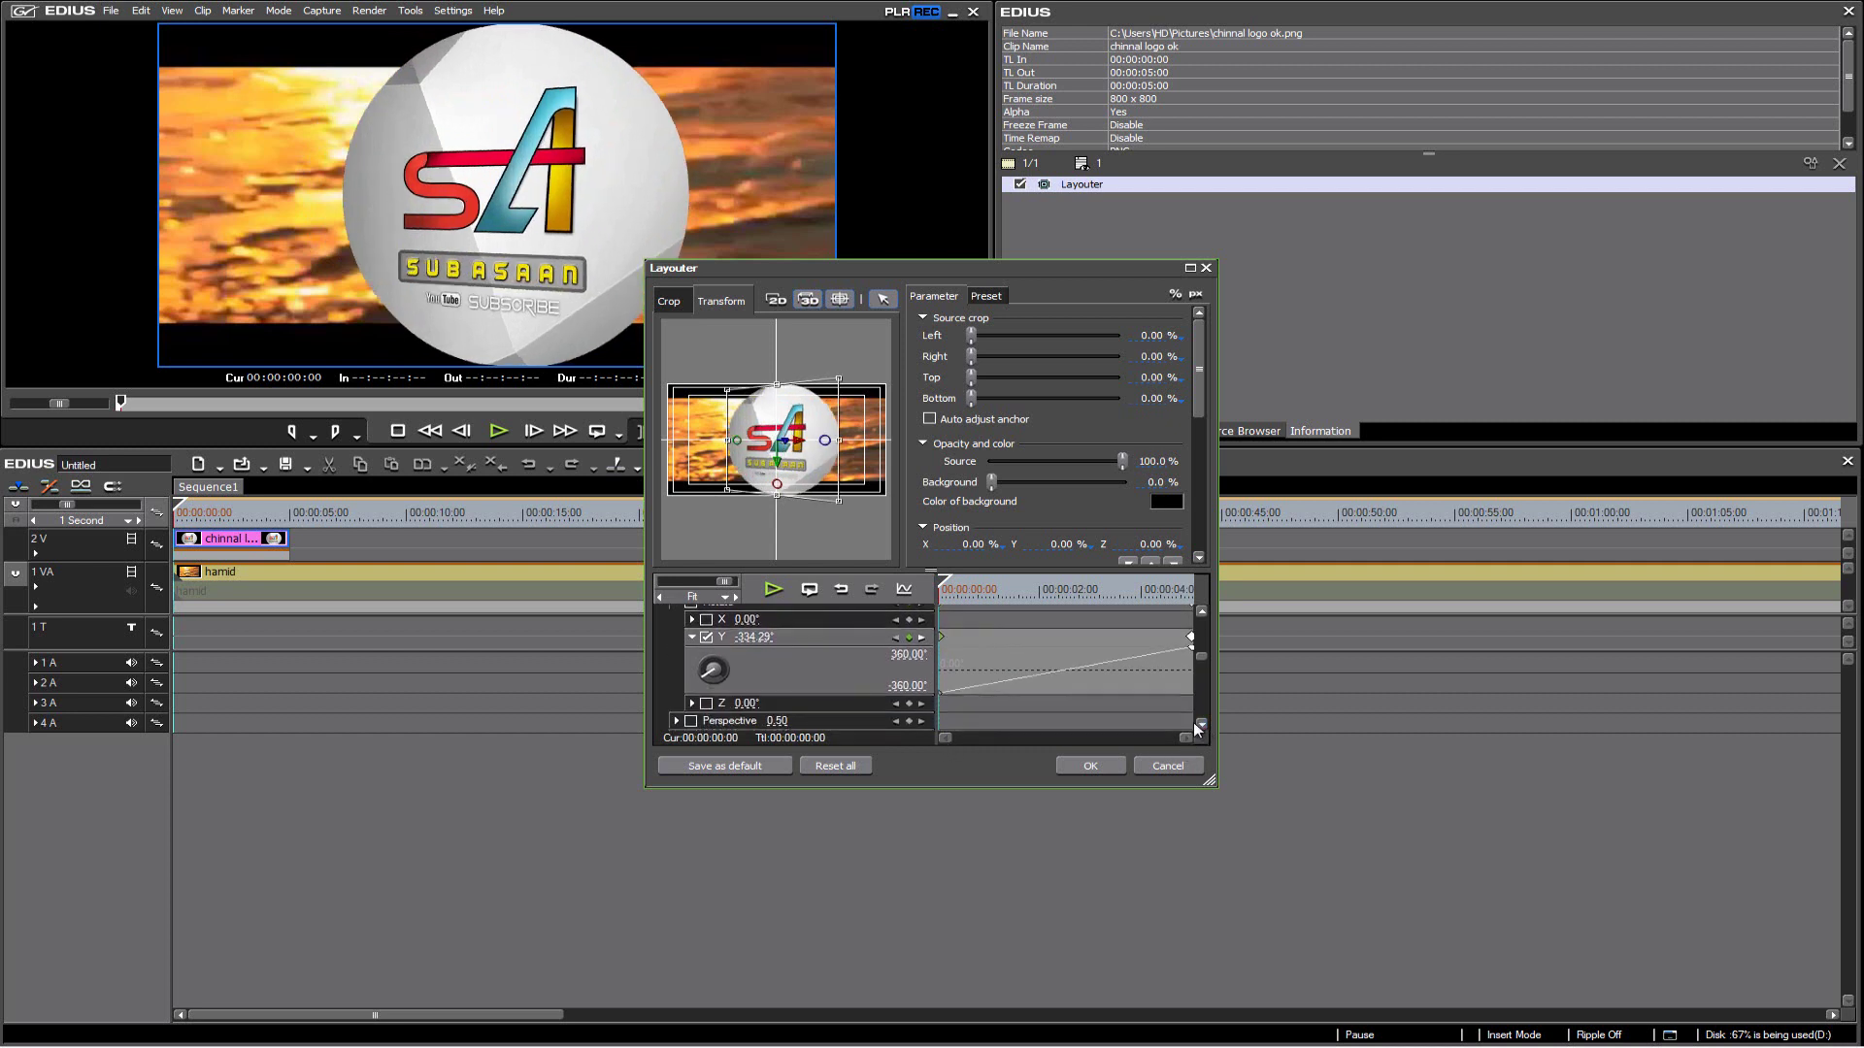
drag(940, 690, 940, 695)
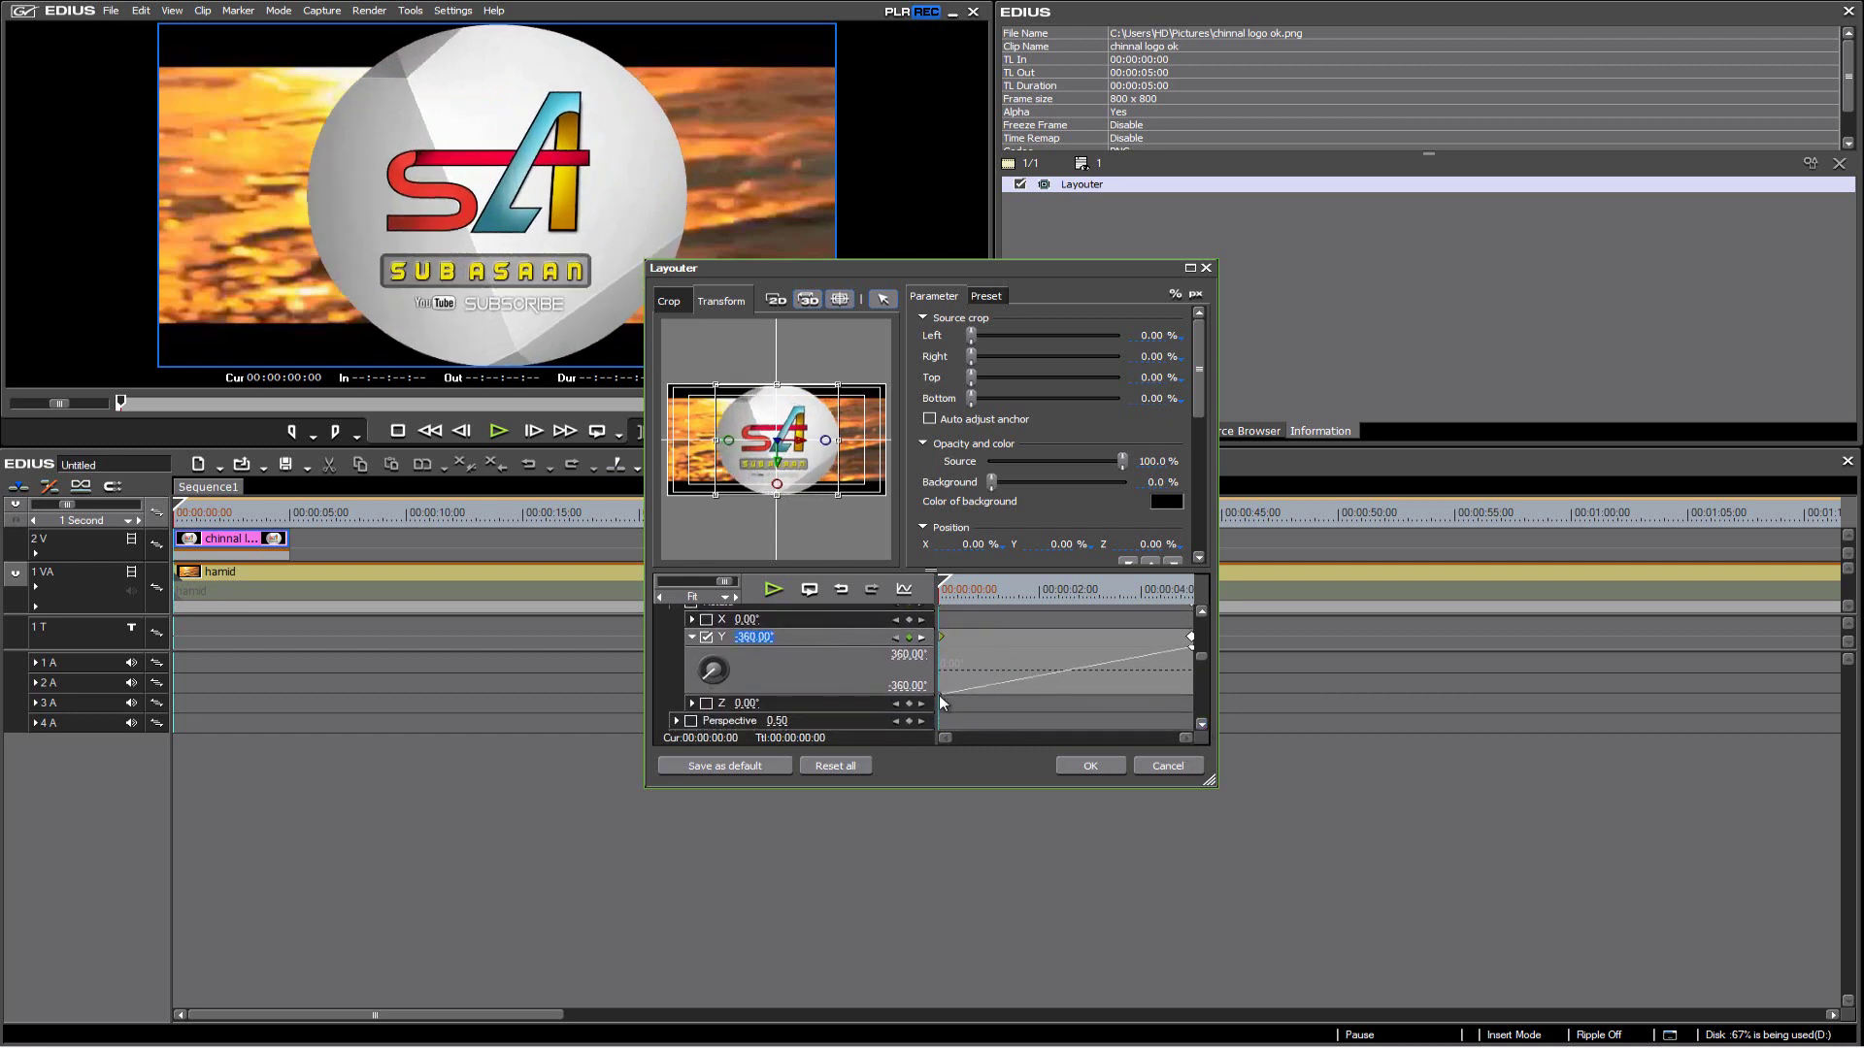
click(1090, 767)
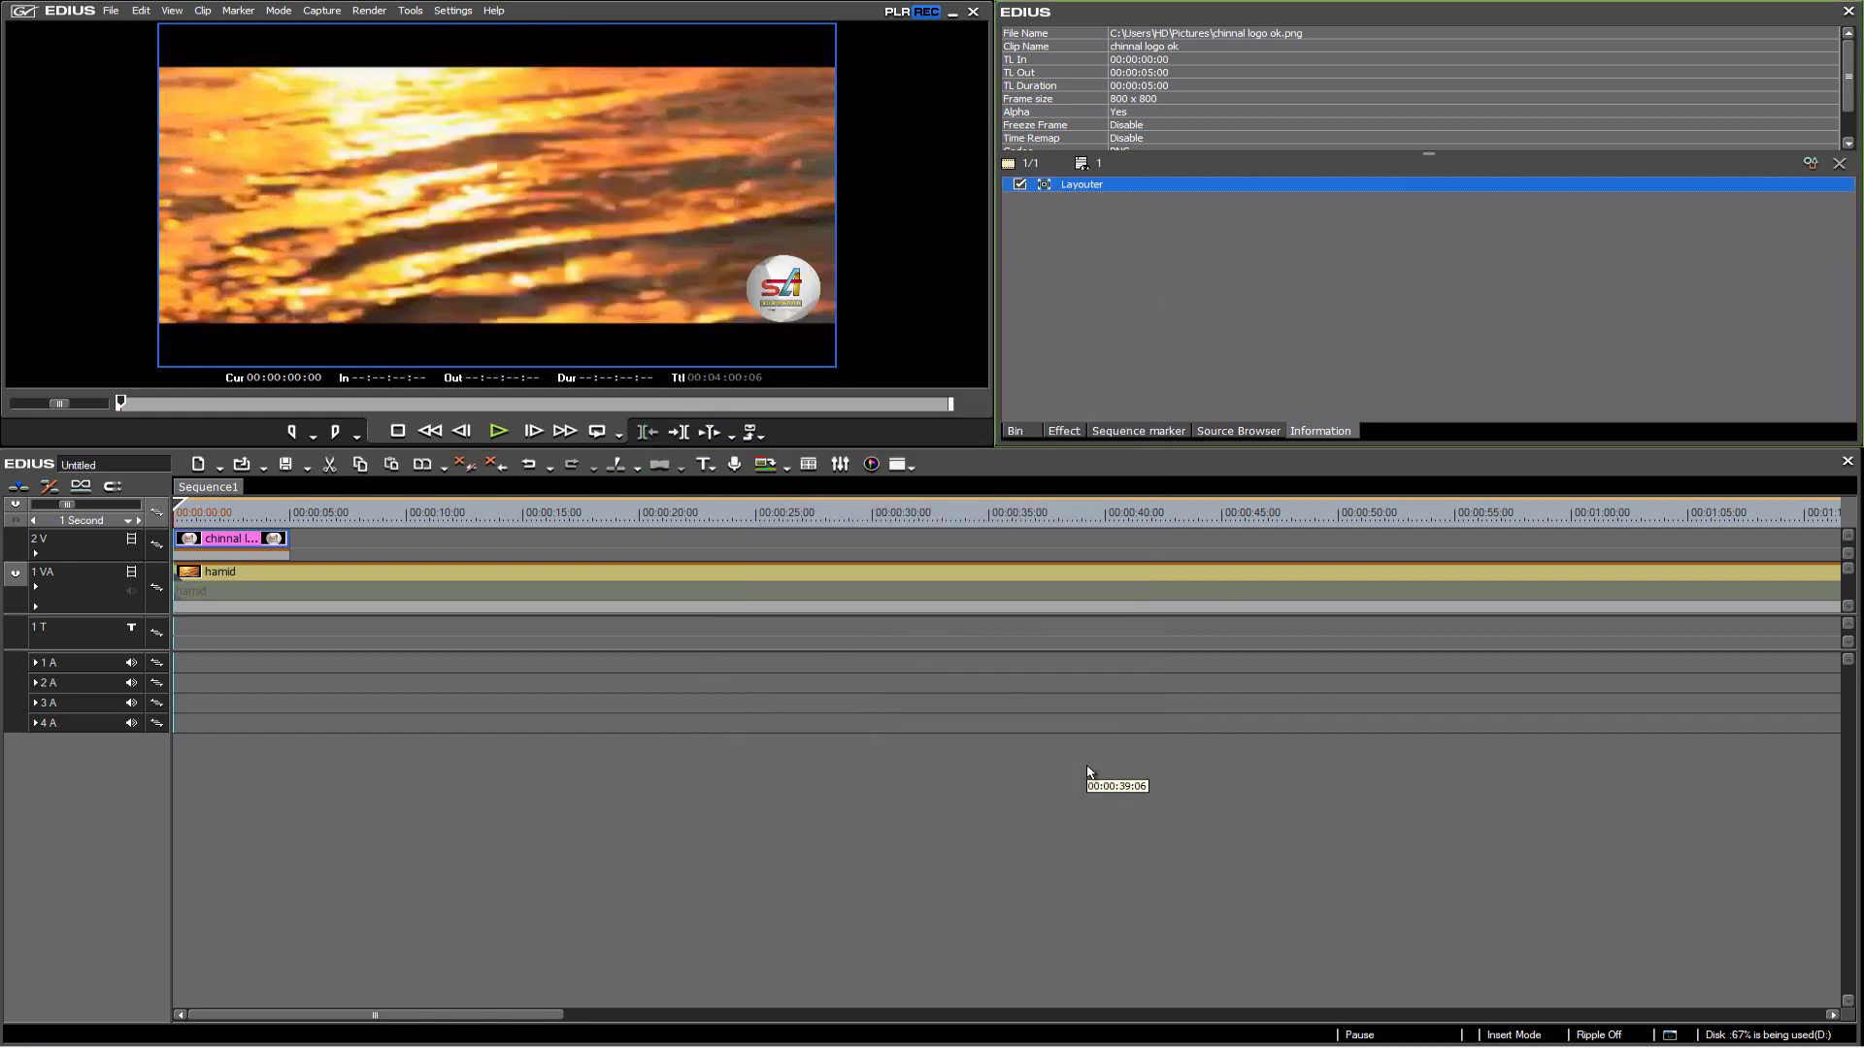
Step: Play the sequence from the start to check the spinning logo, stop, and return the playhead to about 00:00:03:20
click(499, 431)
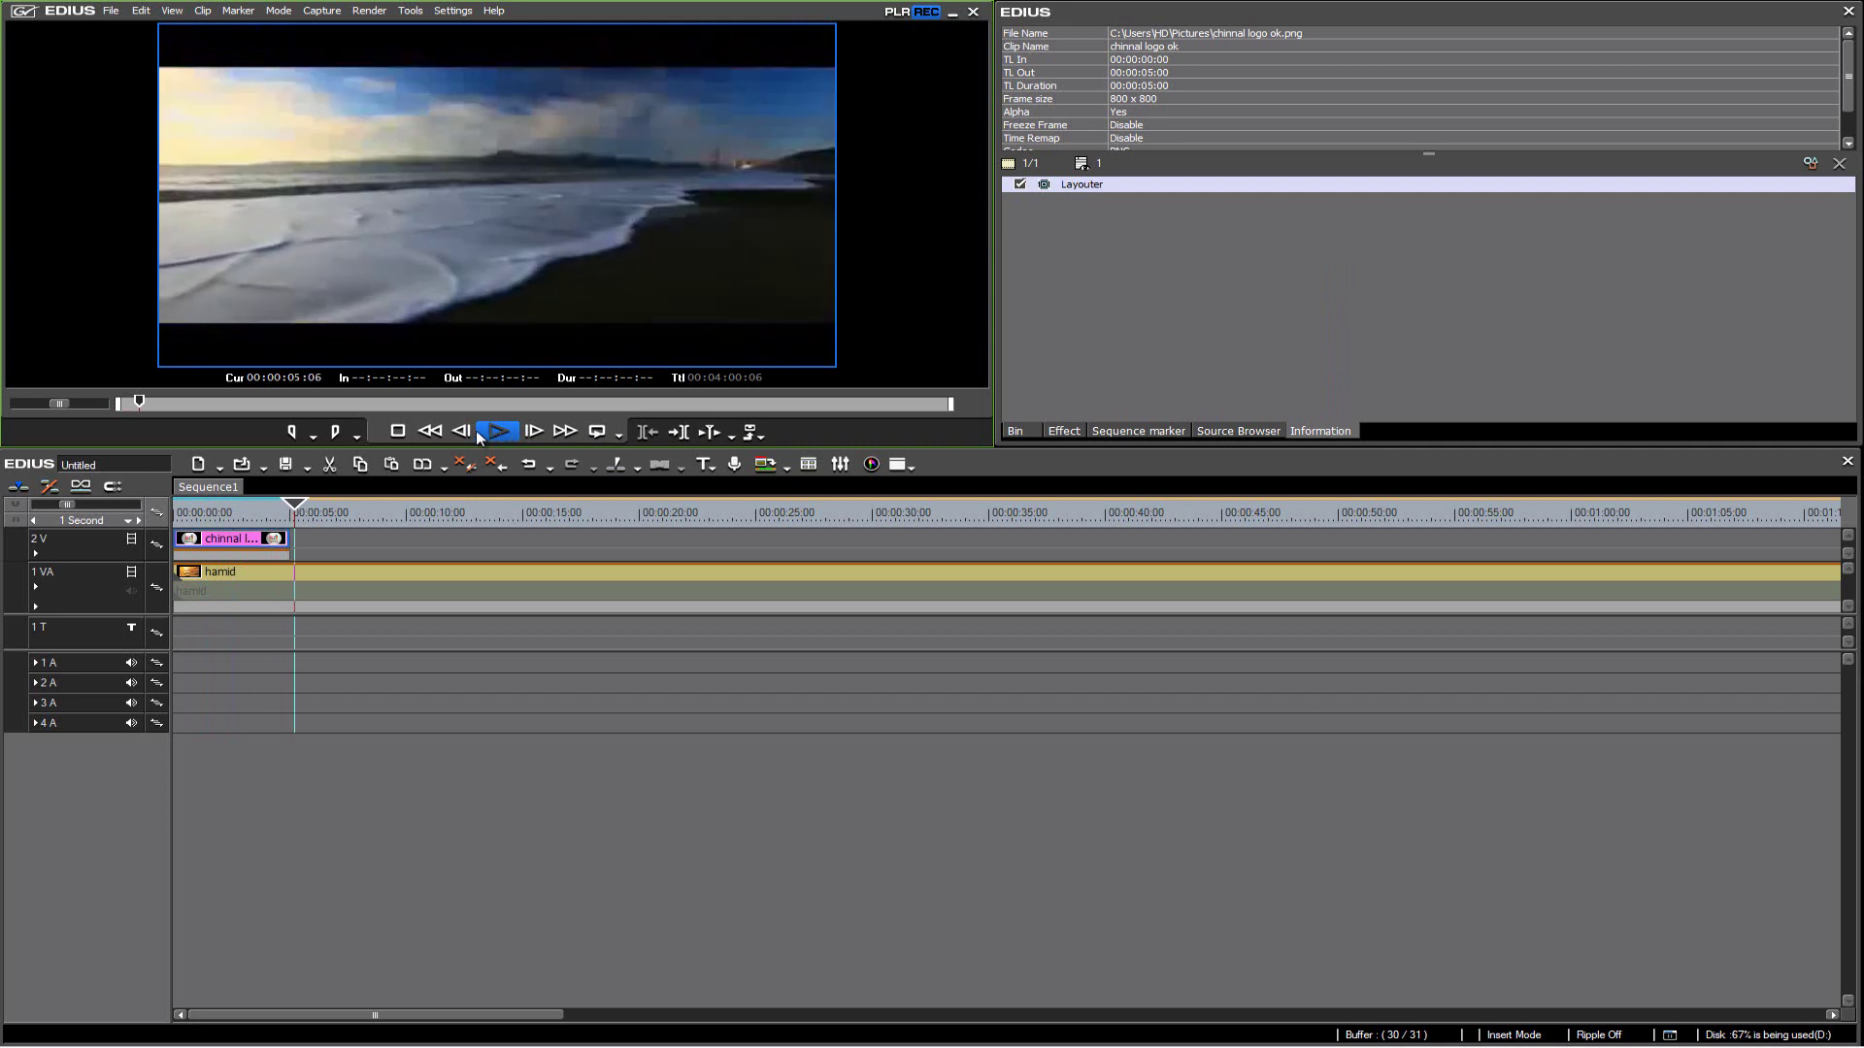
click(397, 431)
click(263, 504)
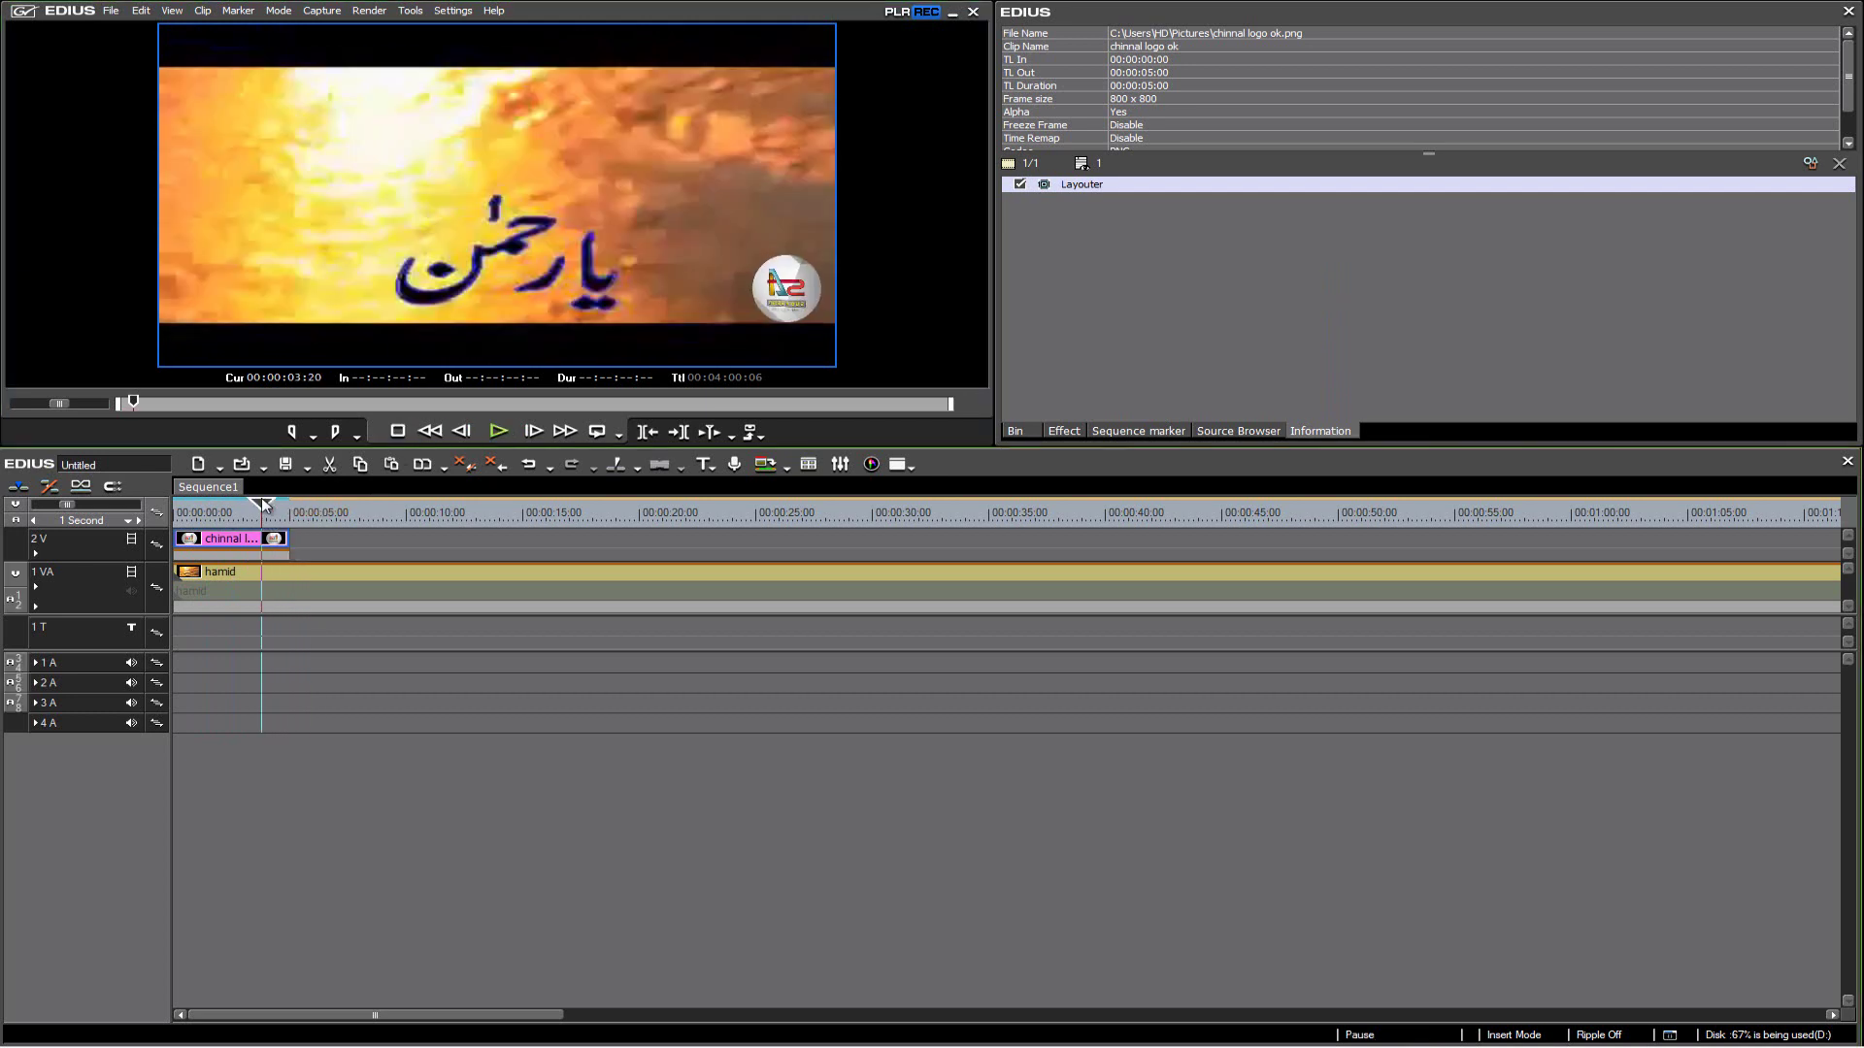
Step: Copy the animated logo clip on the 2 V track and paste a duplicate directly after it at 00:00:05:00
right_click(274, 540)
click(339, 554)
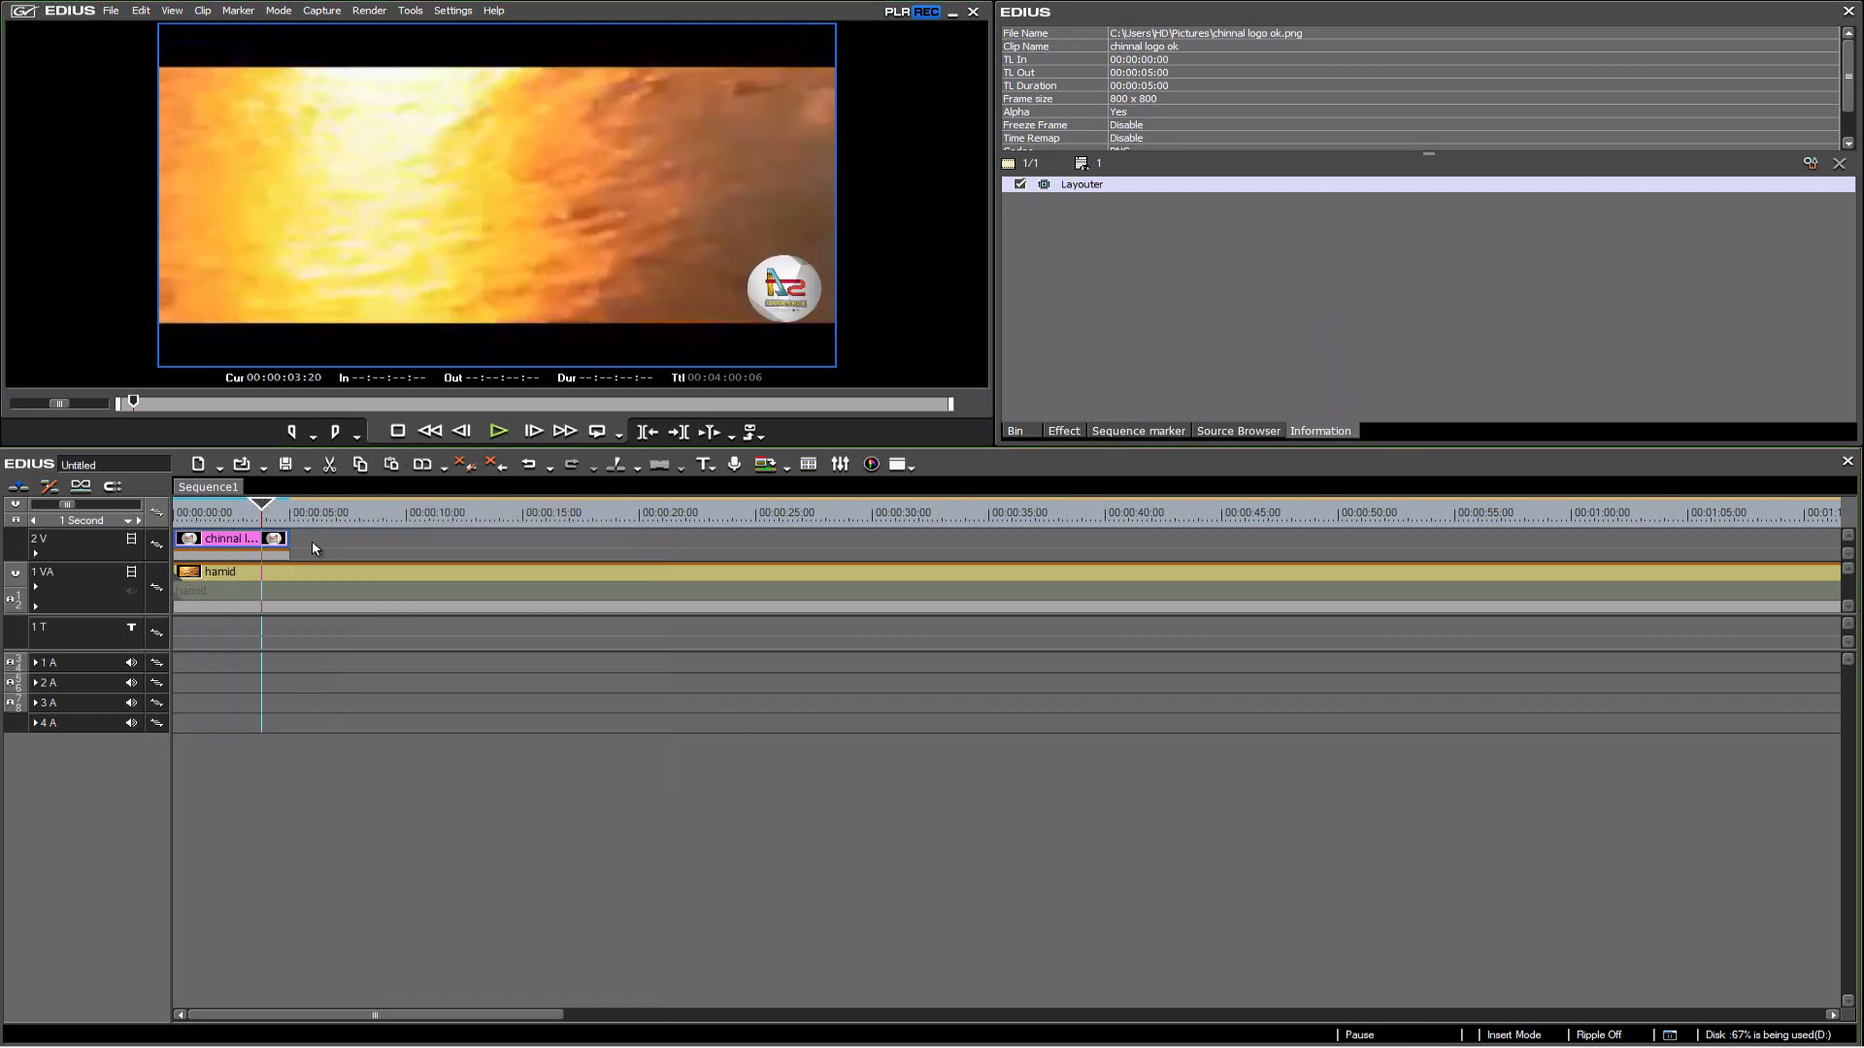
click(291, 512)
click(311, 545)
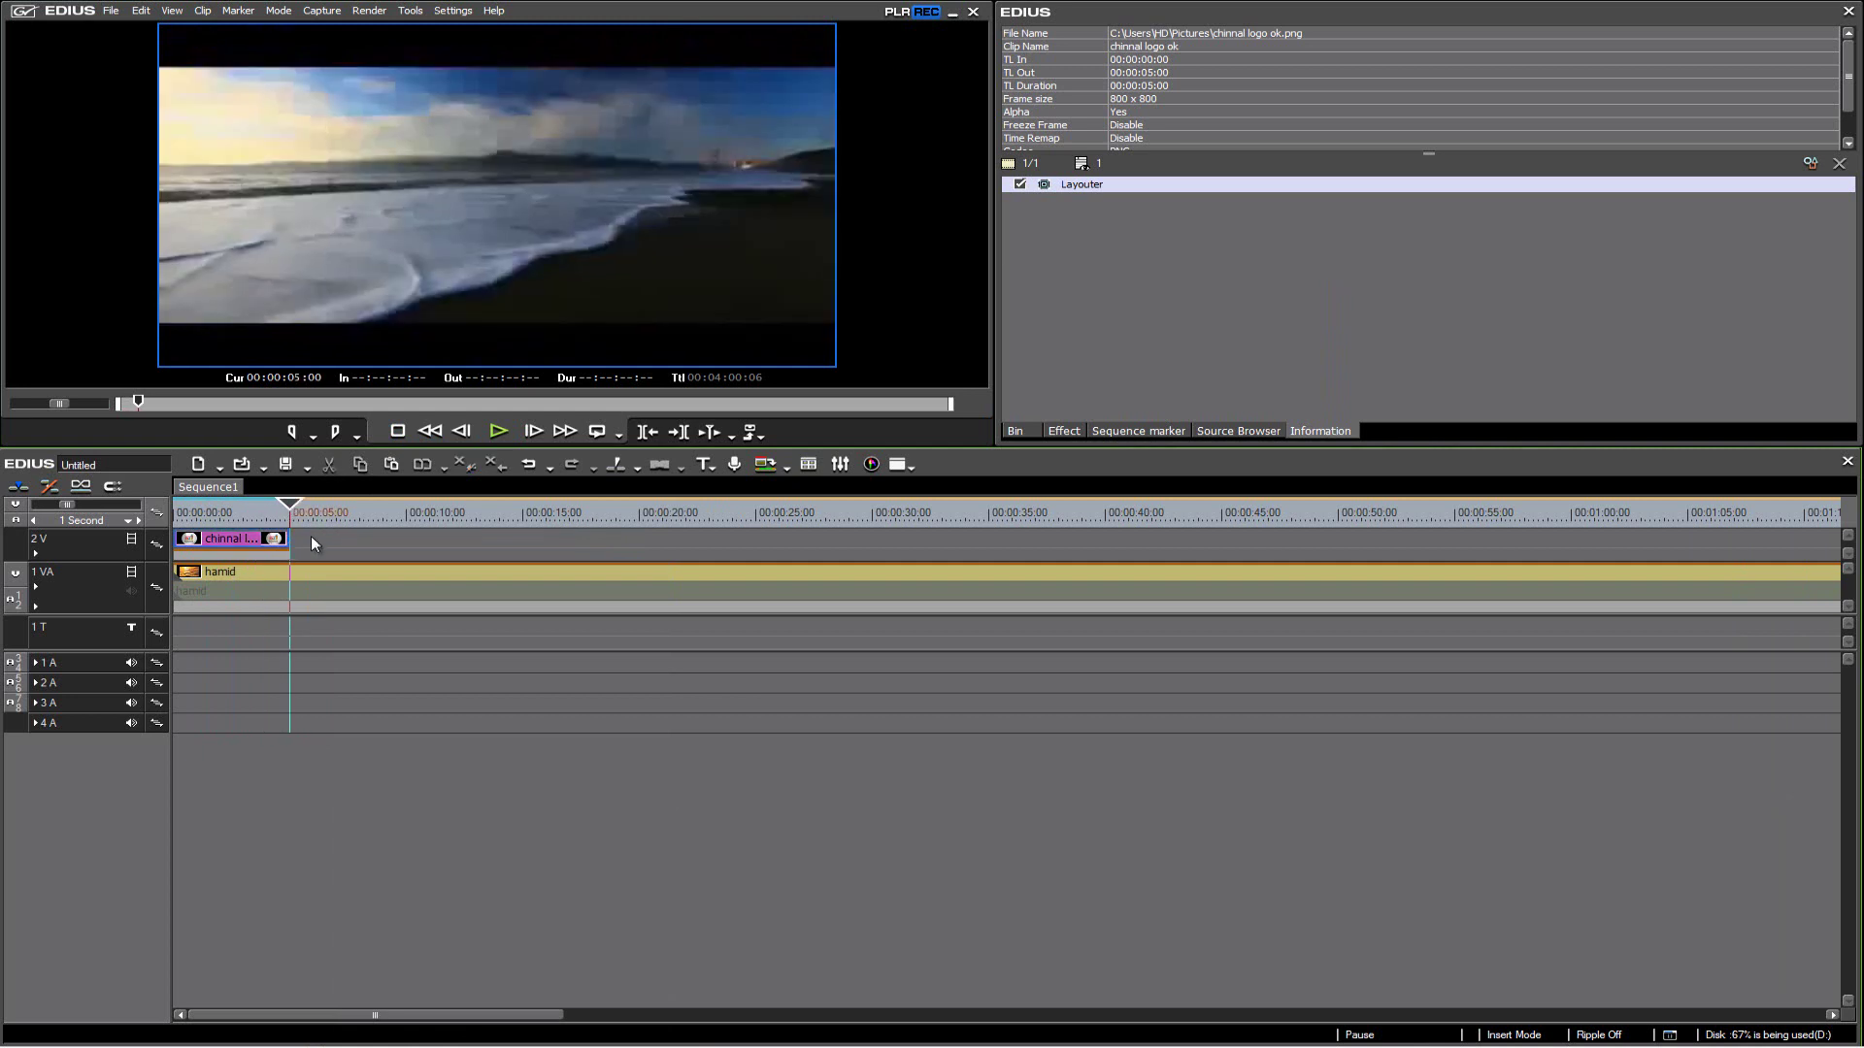
right_click(310, 539)
click(359, 599)
Step: Paste three more copies of the logo clip end to end on the 2 V track, starting at 00:00:10:00, 00:00:15:00 and 00:00:20:00
drag(292, 509, 407, 519)
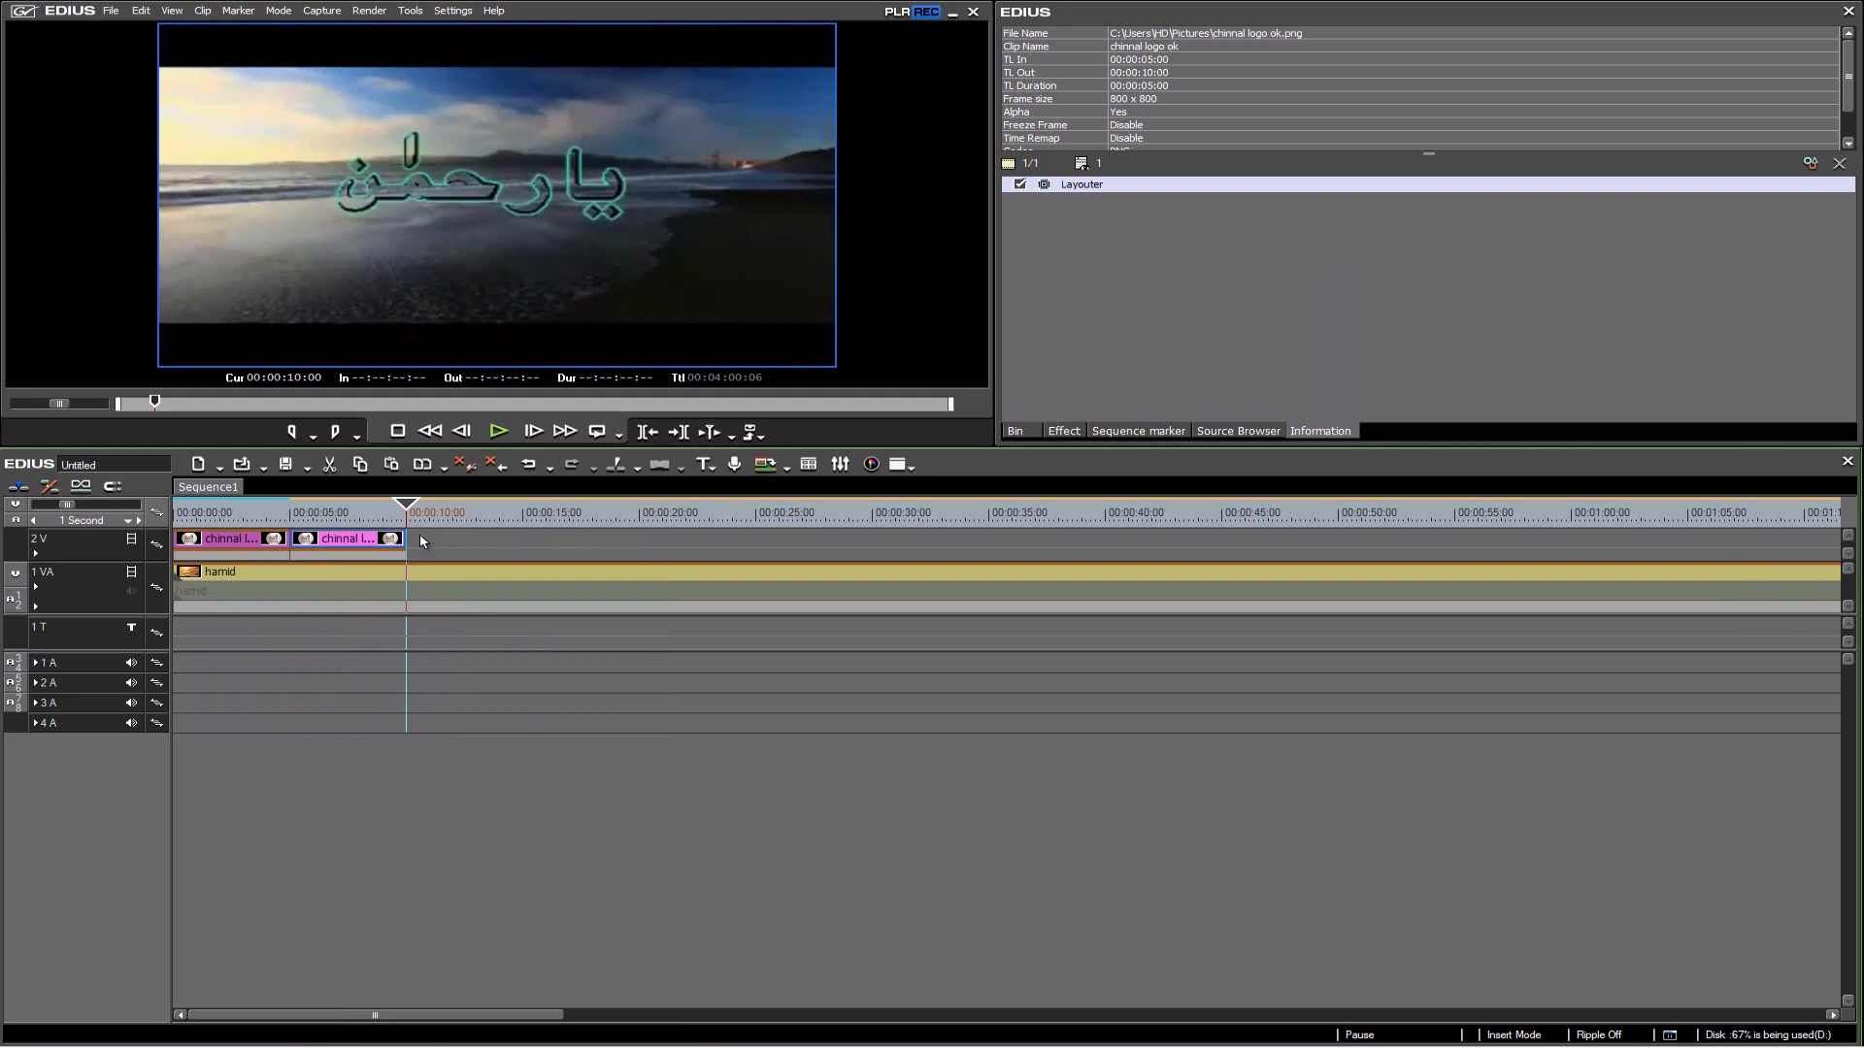
right_click(420, 533)
click(473, 611)
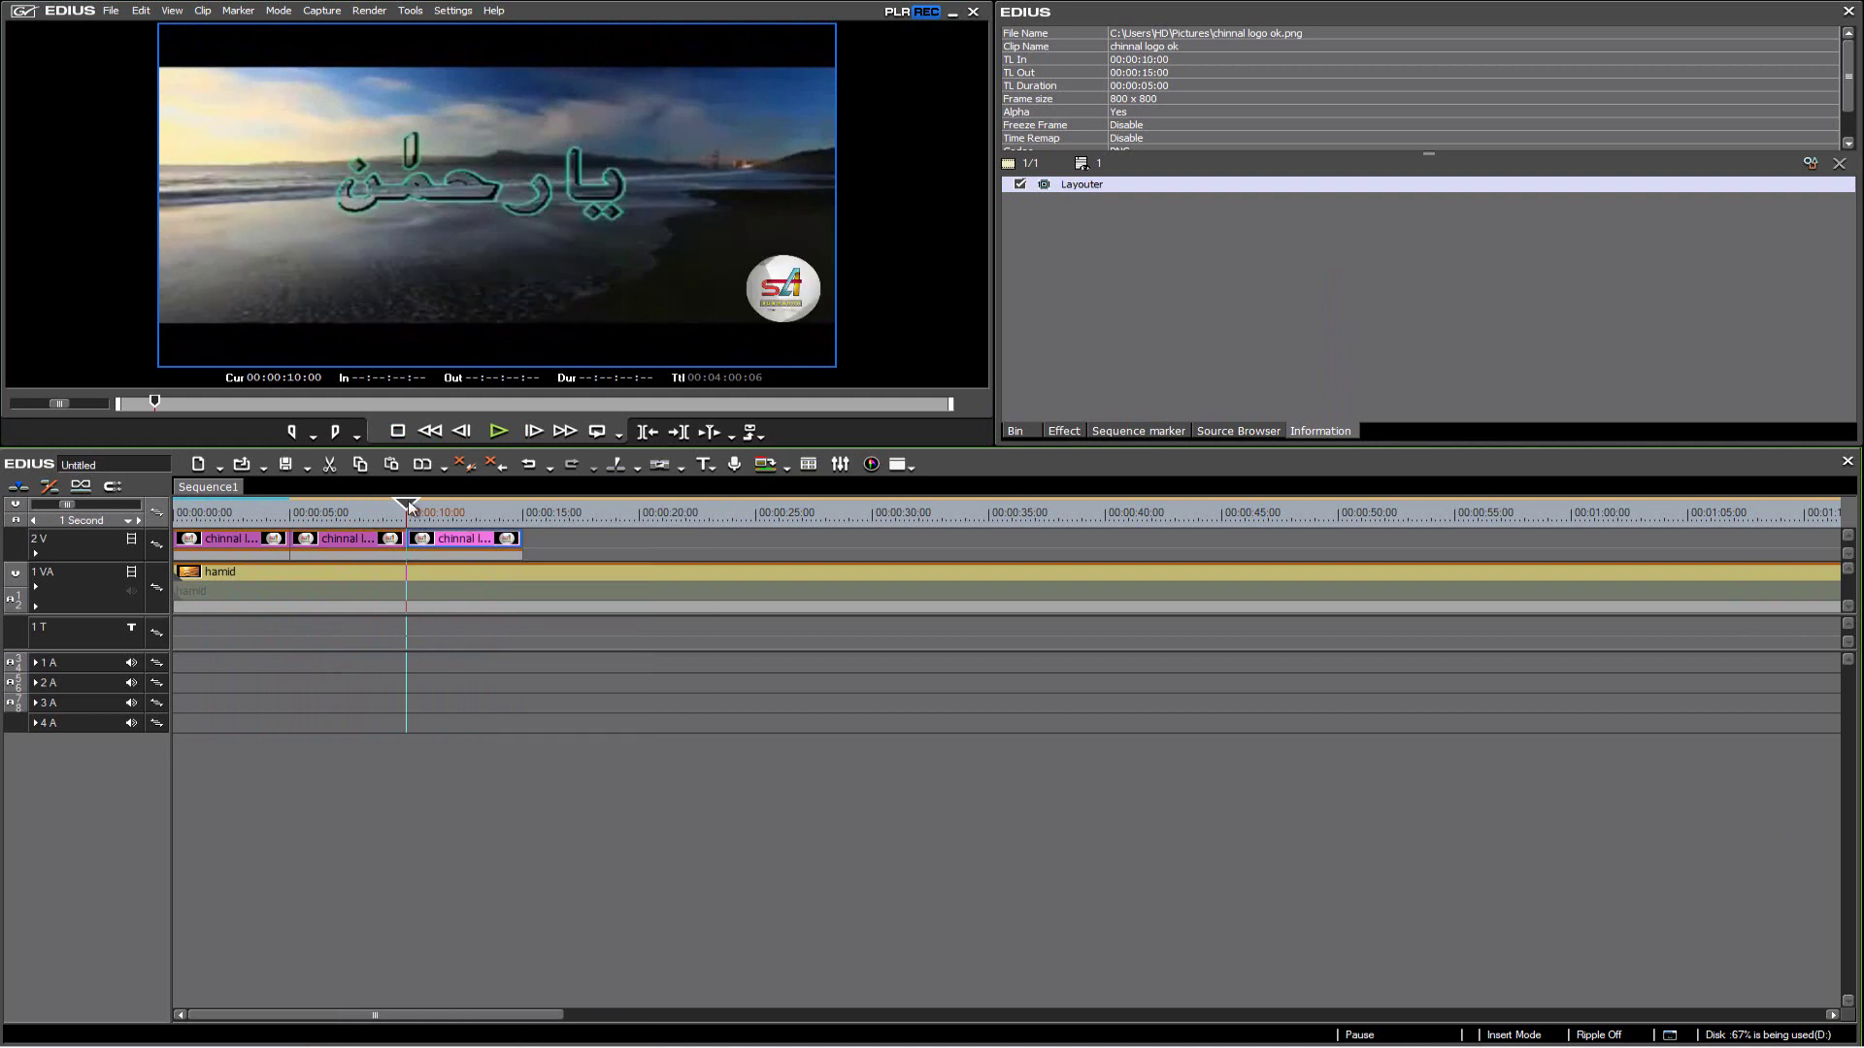
drag(408, 512, 638, 512)
right_click(553, 541)
click(599, 617)
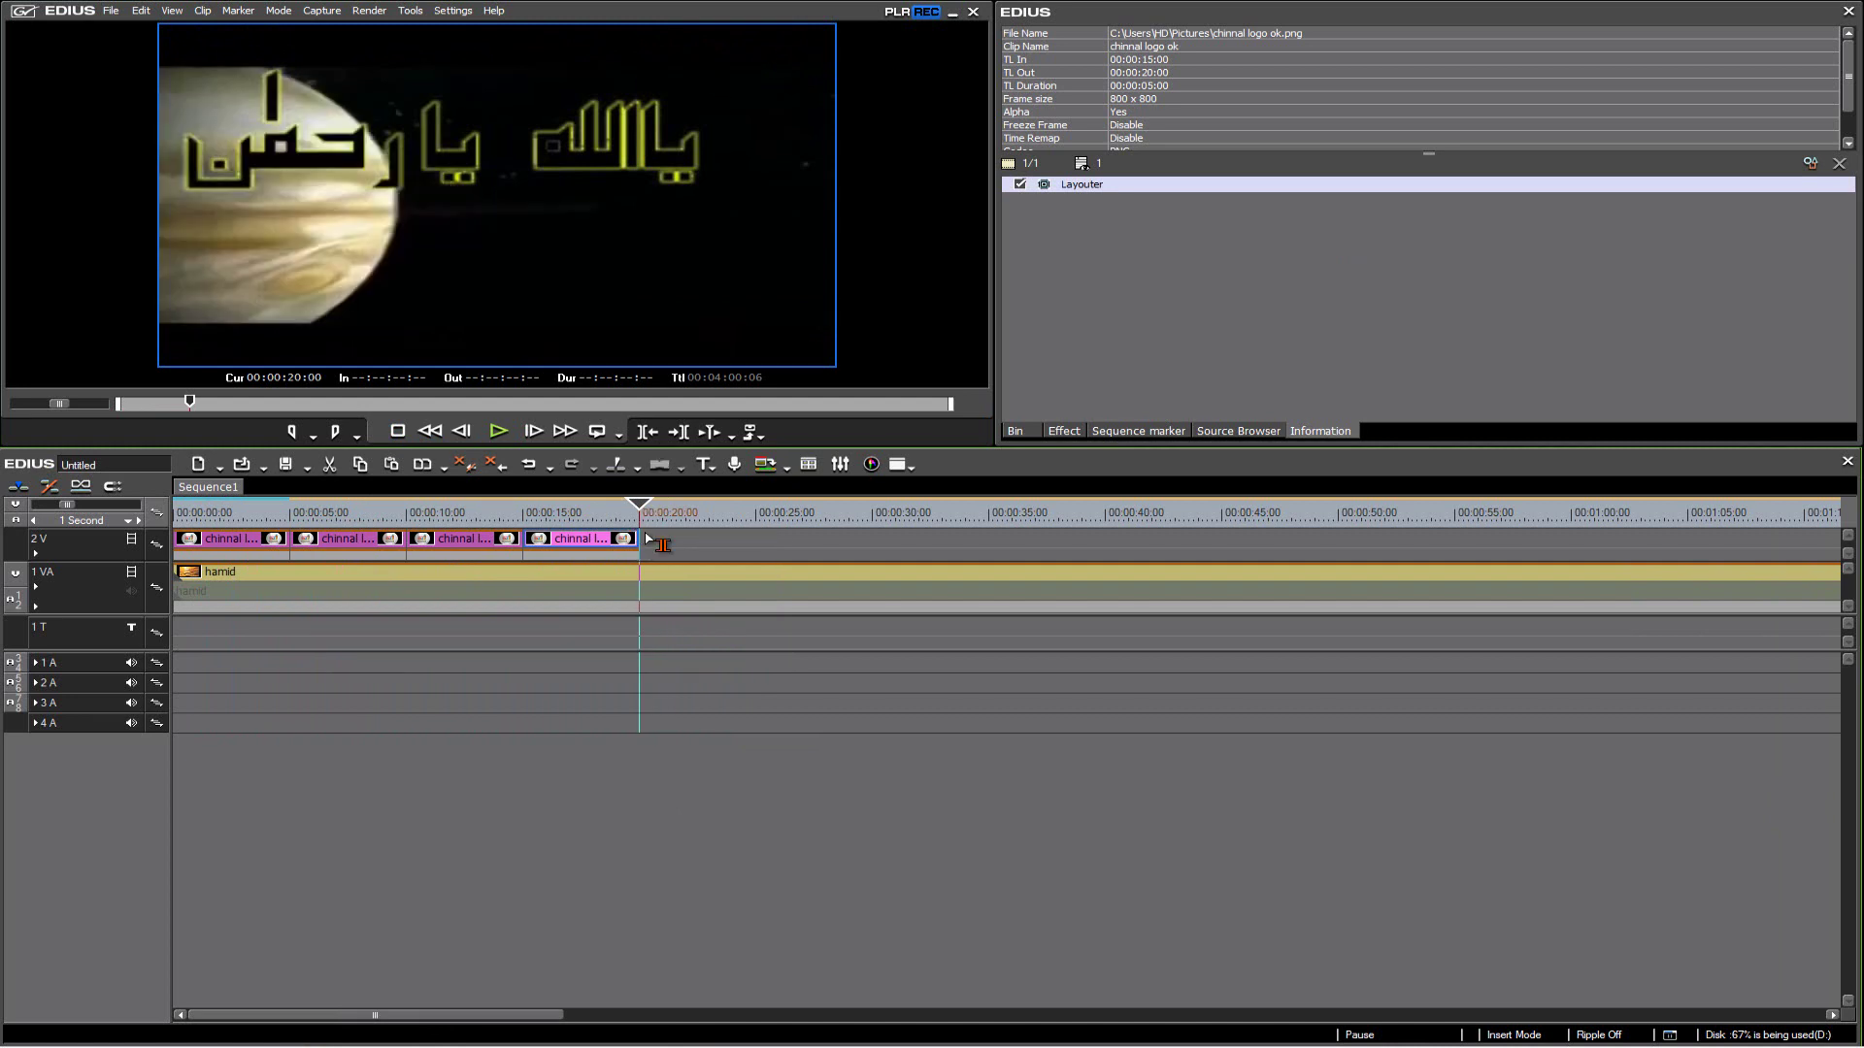
right_click(660, 533)
click(709, 609)
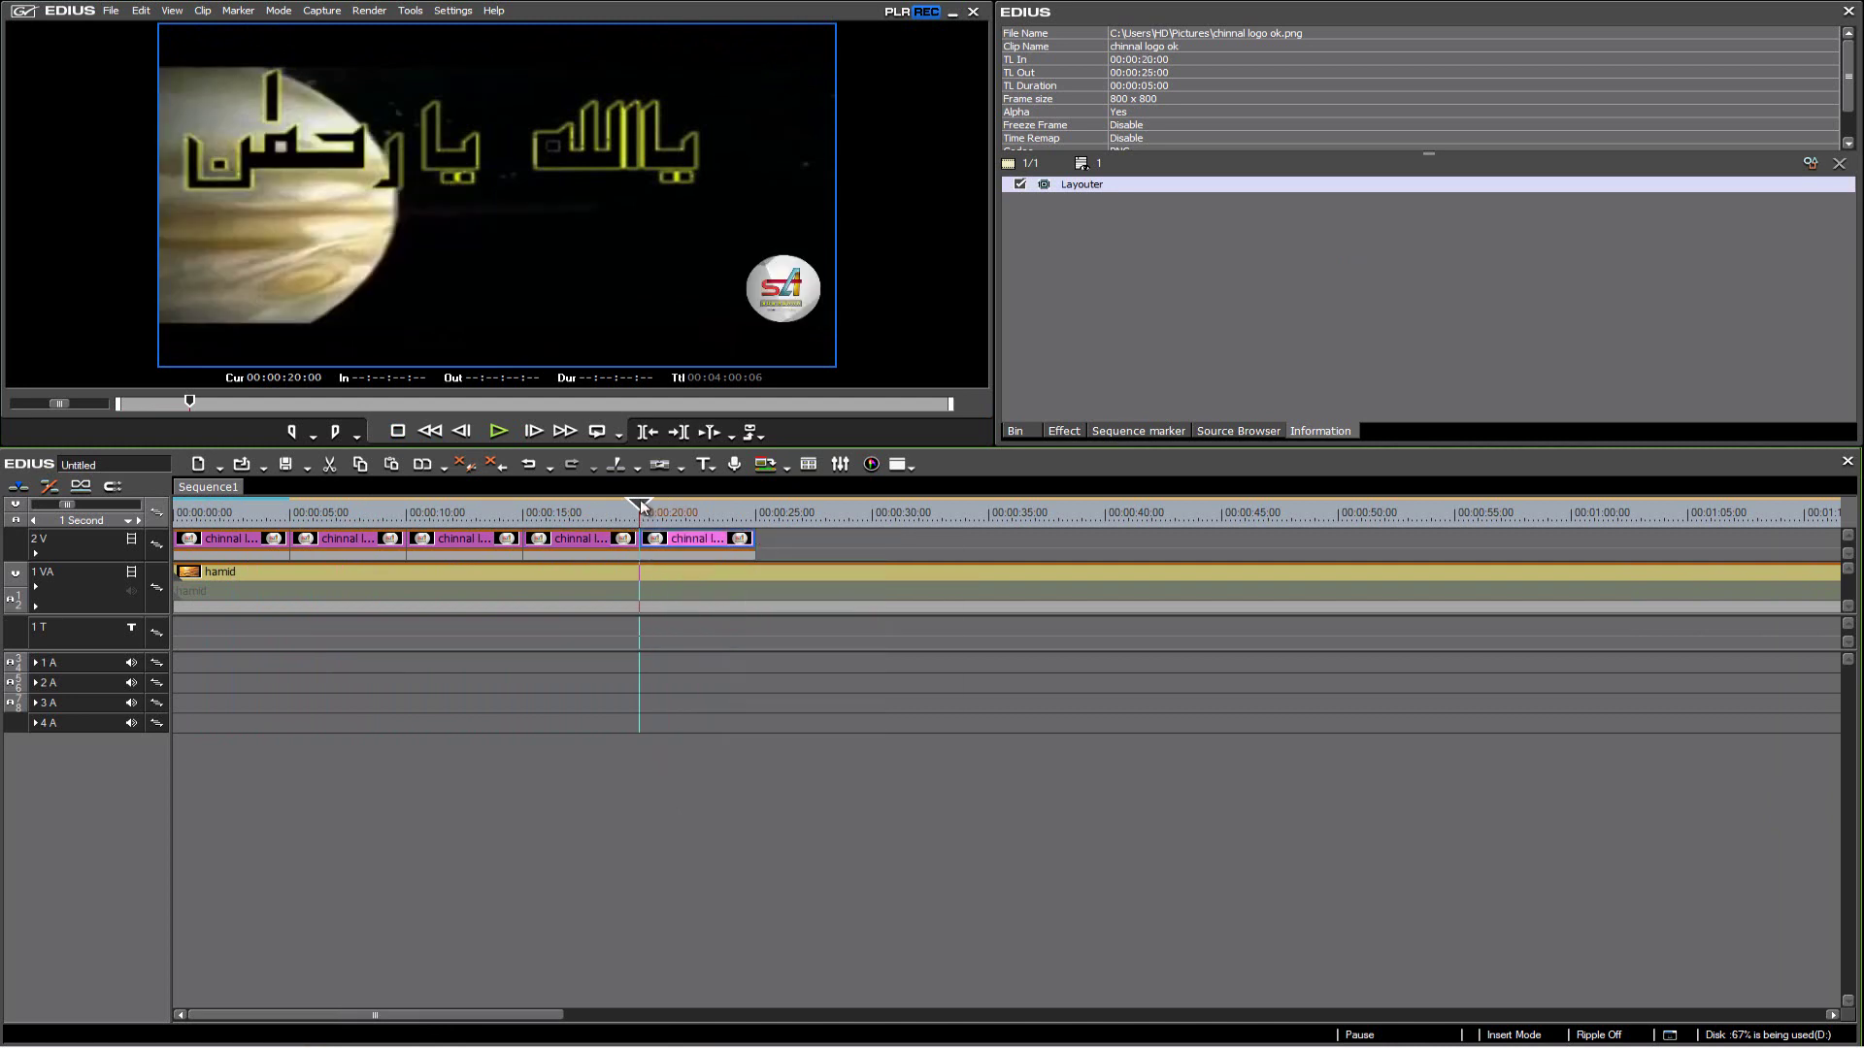
Step: Play the sequence from the start to check the repeated logo spin across the first clip joint, and leave the full-screen preview
drag(639, 512, 177, 511)
click(496, 432)
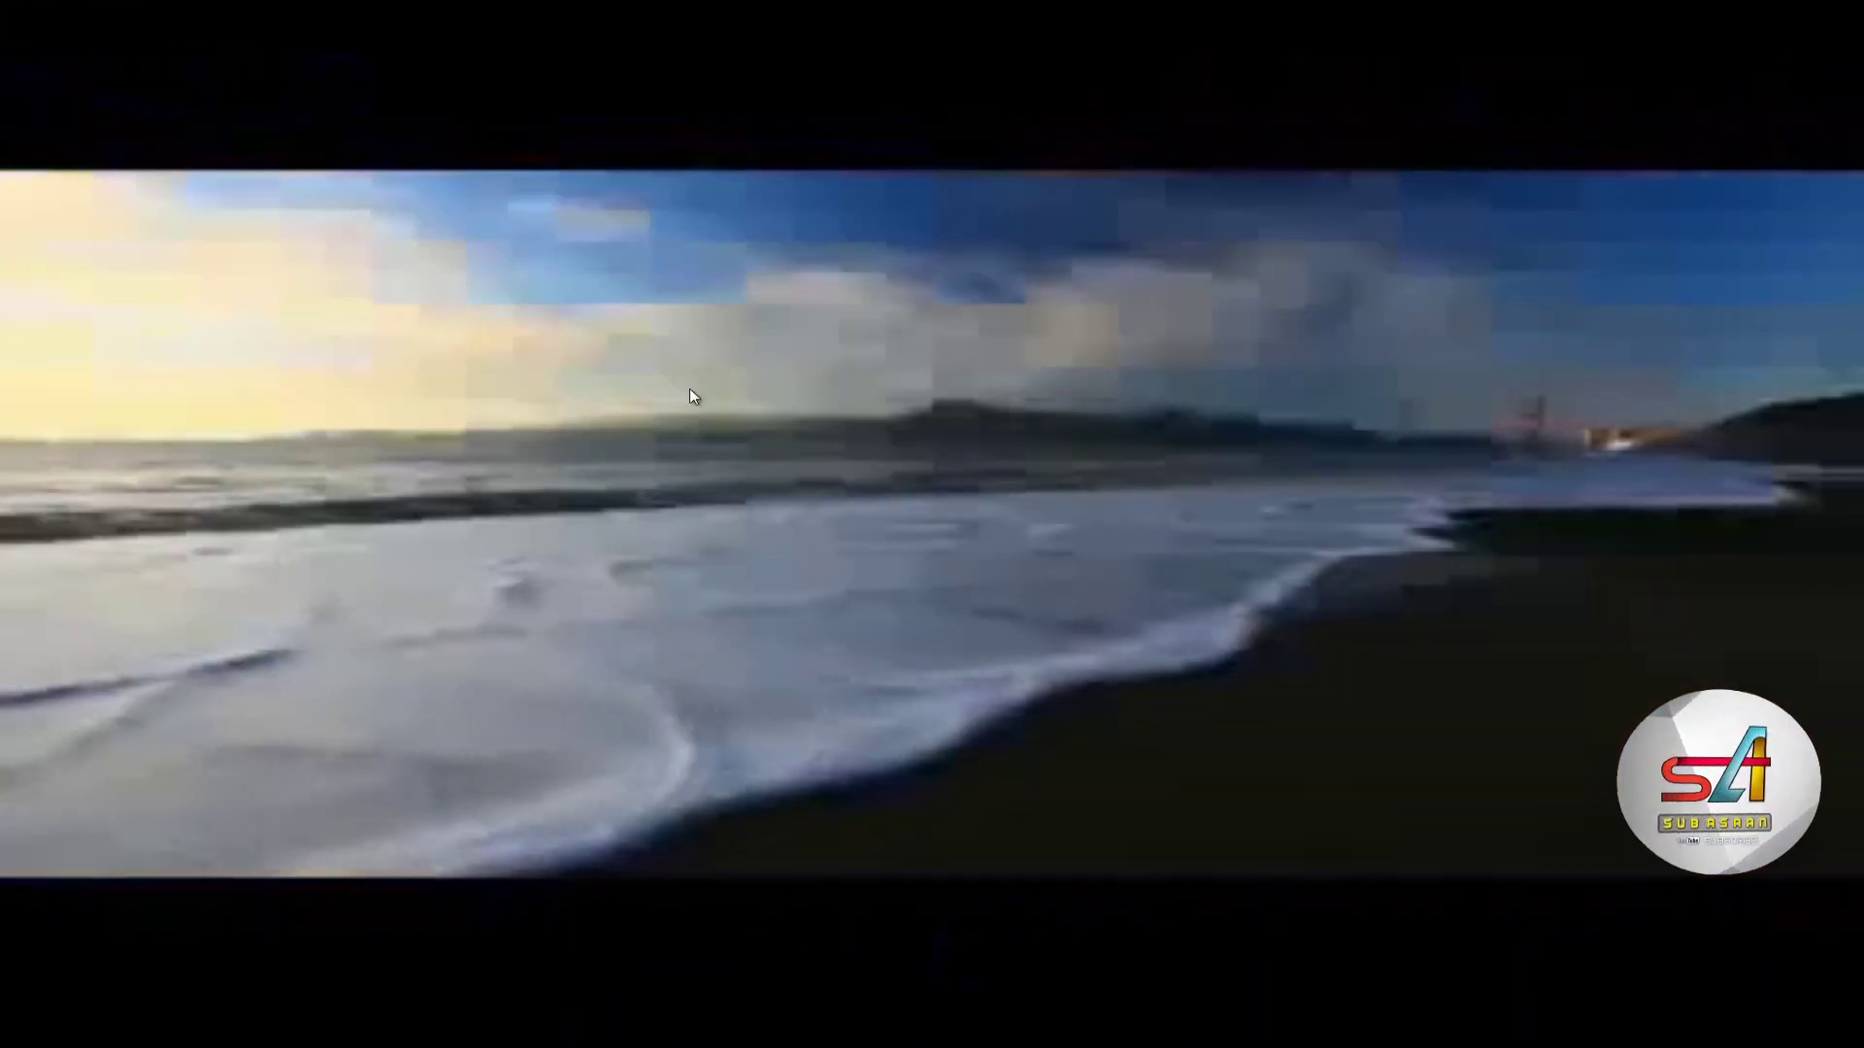
click(691, 392)
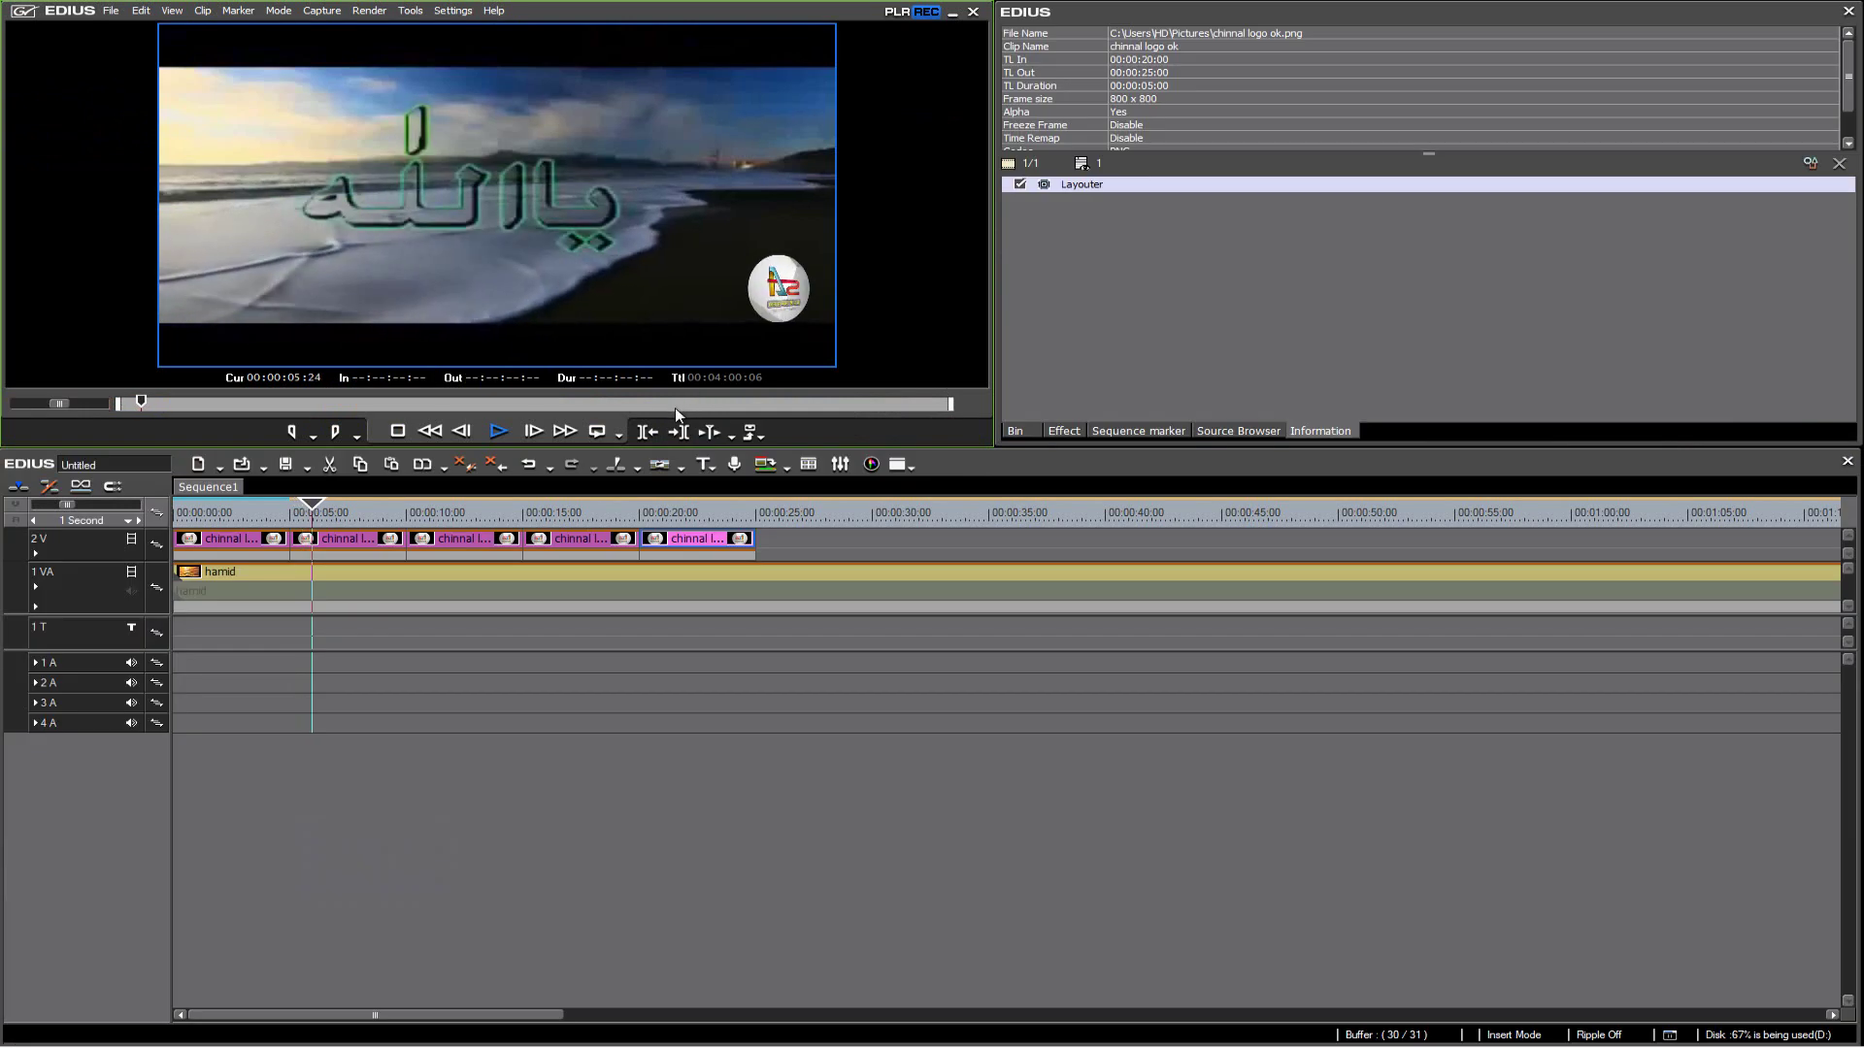